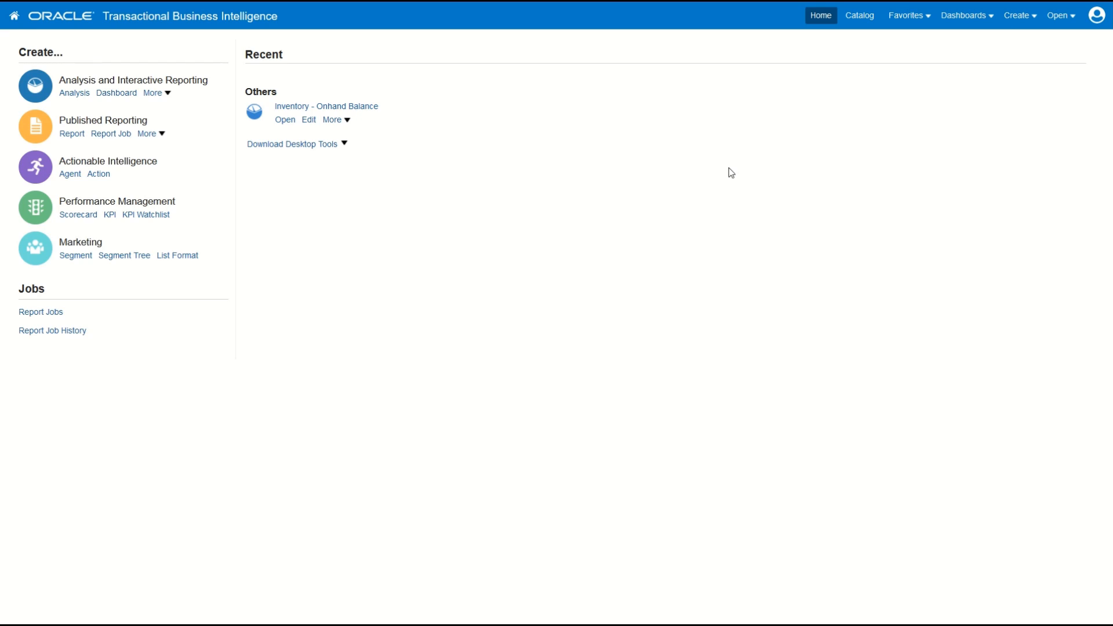
# Step: Create an analysis on the Manufacturing - Workstation Performance Real Time subject area, searching the subject areas for "workstation"
pyautogui.click(1016, 15)
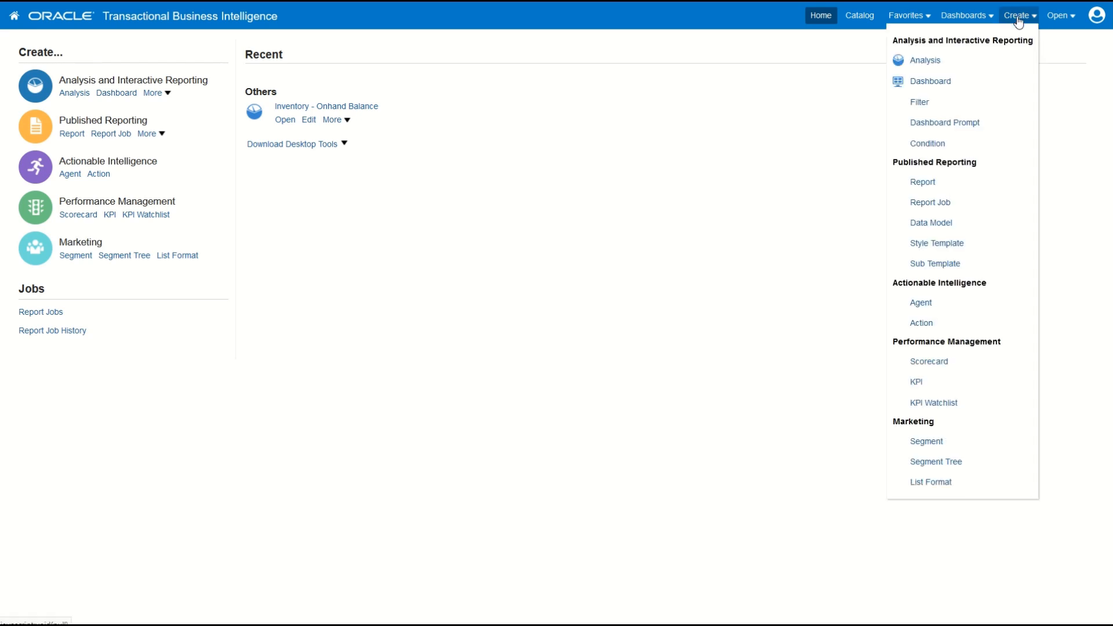
pyautogui.click(926, 61)
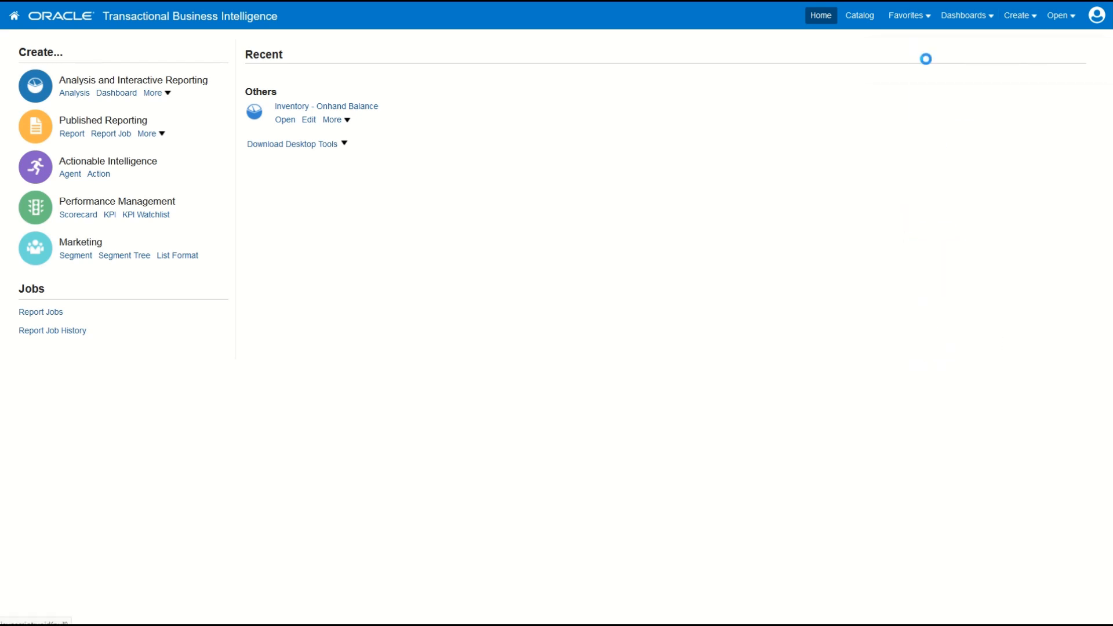
pyautogui.write('w')
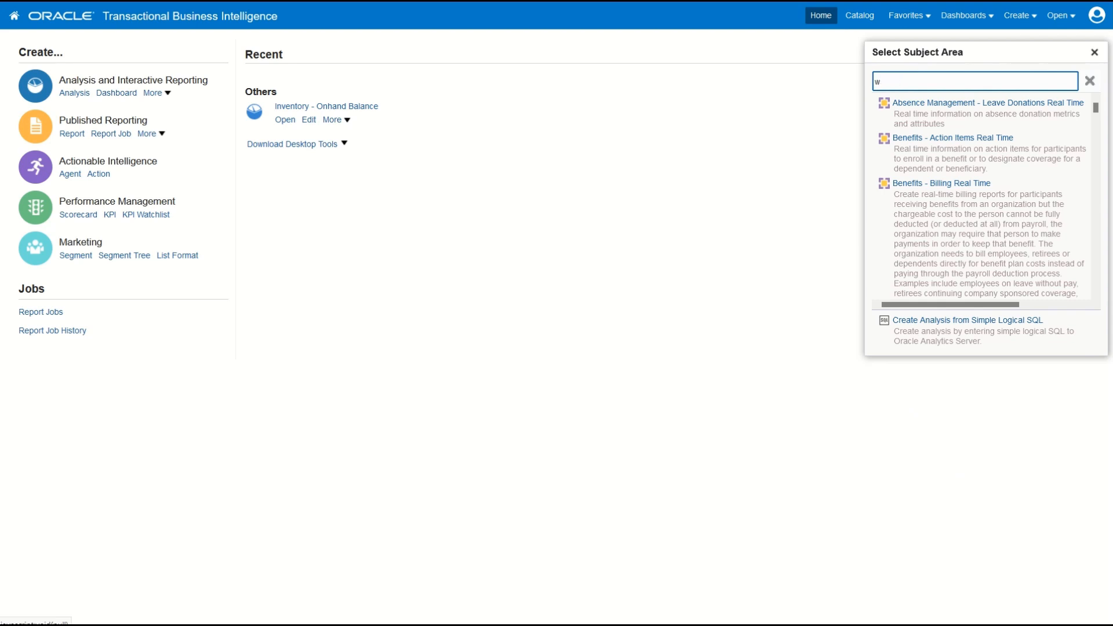
pyautogui.write('orkstation')
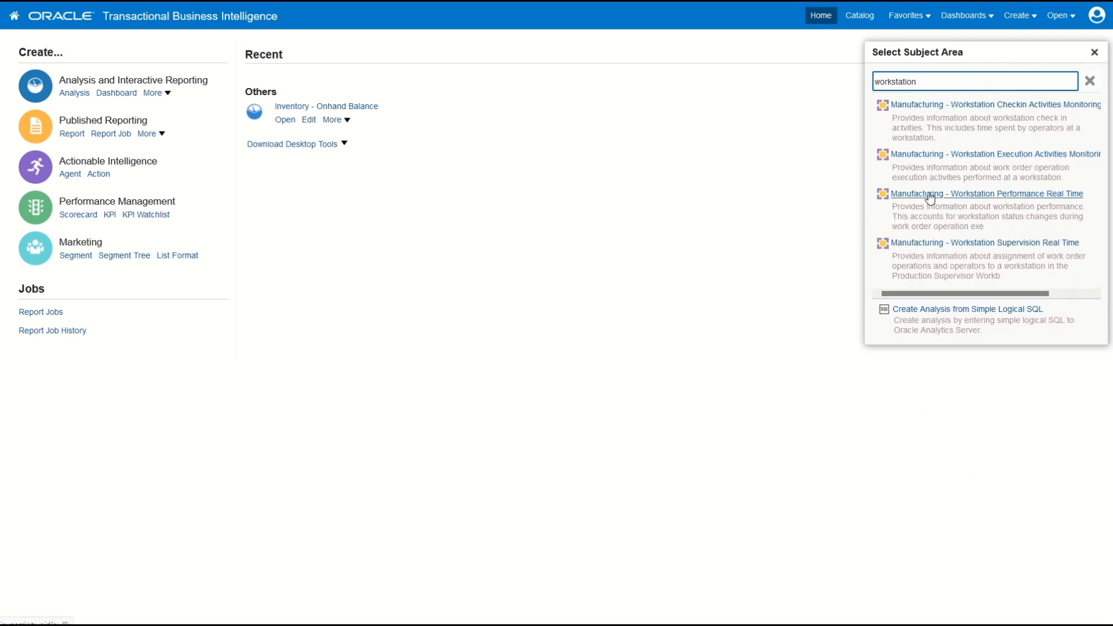
pyautogui.click(930, 196)
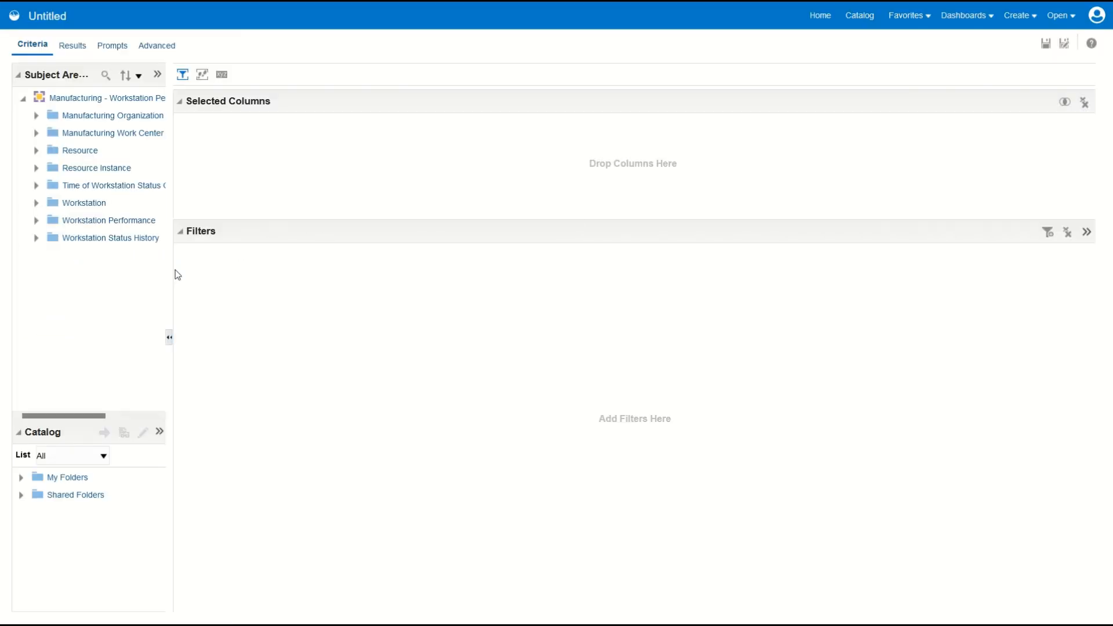
# Step: Widen the subject area list and sort its folders in saved order
pyautogui.moveTo(173, 270); pyautogui.dragTo(340, 283)
pyautogui.click(166, 76)
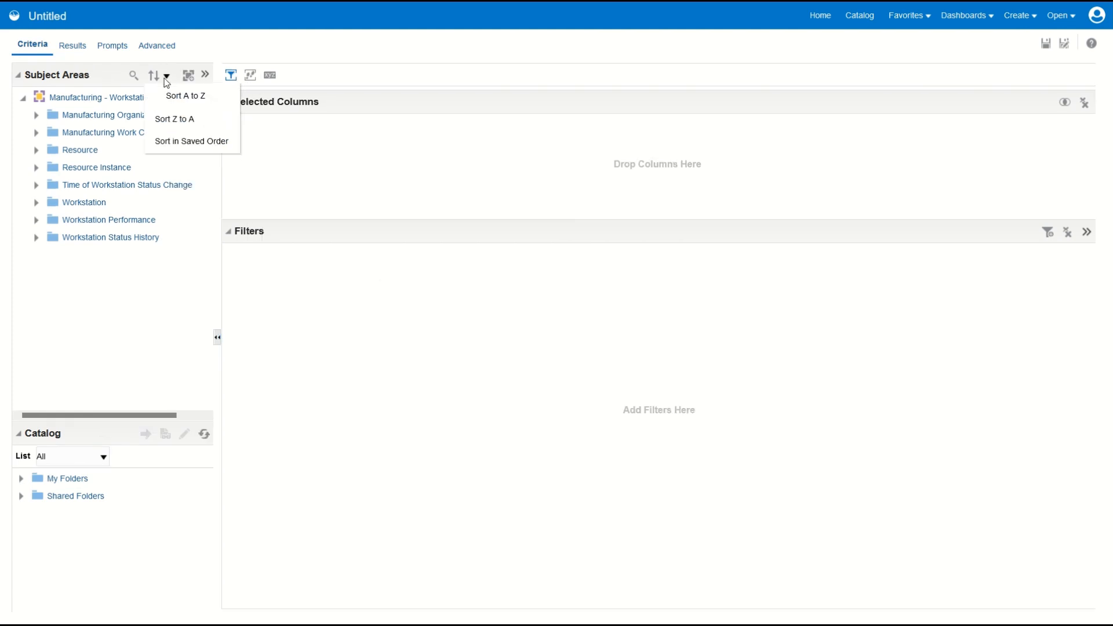
pyautogui.click(179, 145)
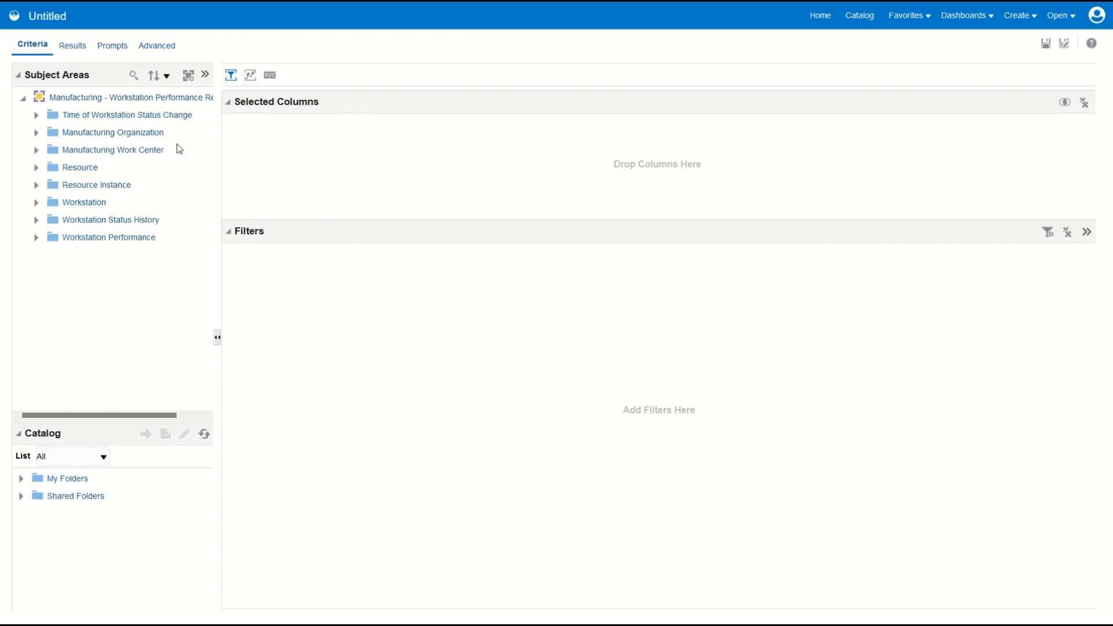
# Step: Add Inventory Organization Code from Manufacturing Organization and Work Center from Manufacturing Work Center to the analysis columns
pyautogui.click(39, 133)
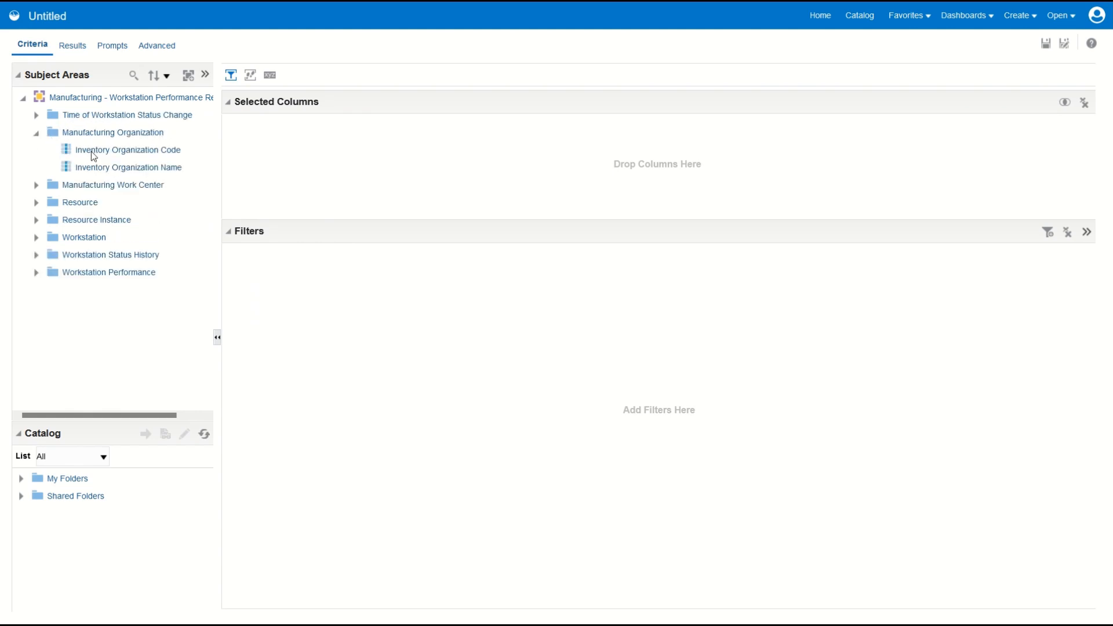
pyautogui.doubleClick(91, 150)
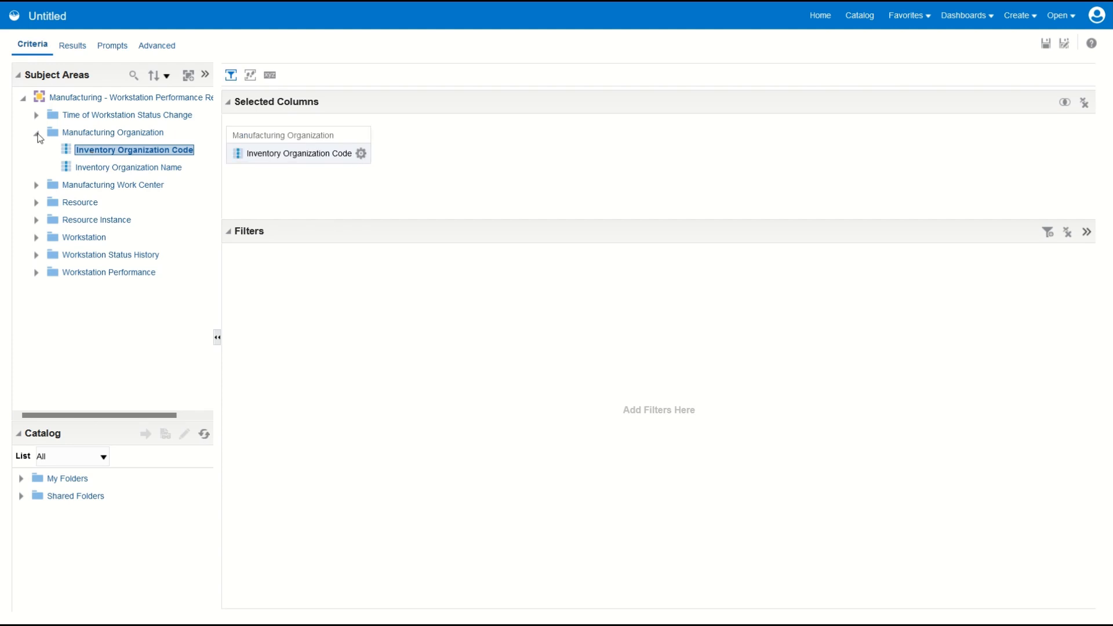
pyautogui.click(36, 133)
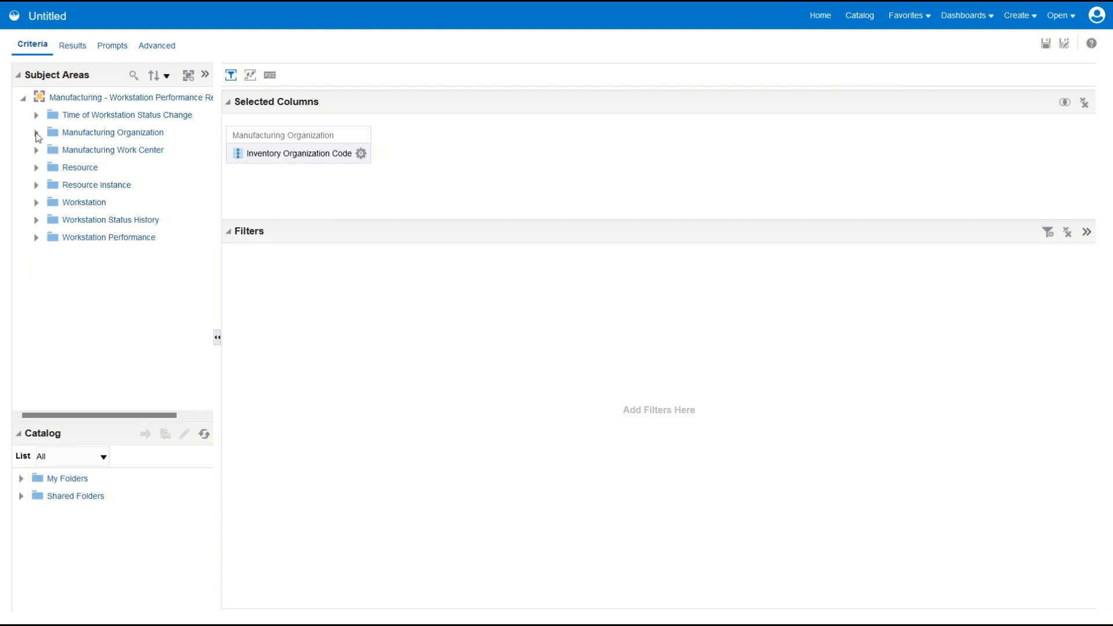
pyautogui.click(35, 150)
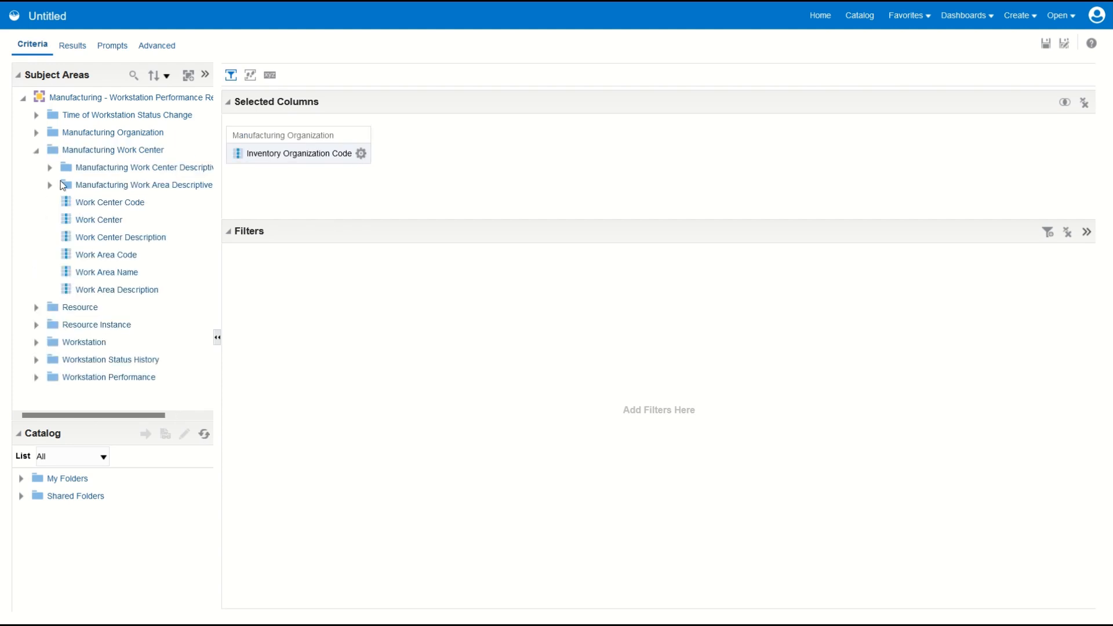
pyautogui.click(83, 219)
pyautogui.doubleClick(82, 218)
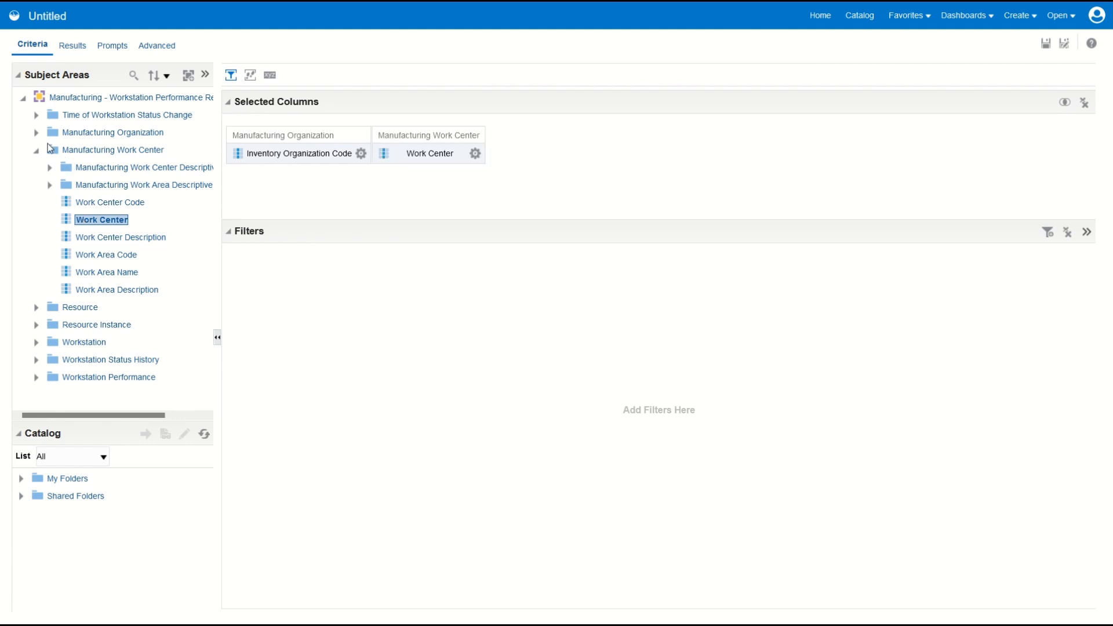
pyautogui.click(36, 151)
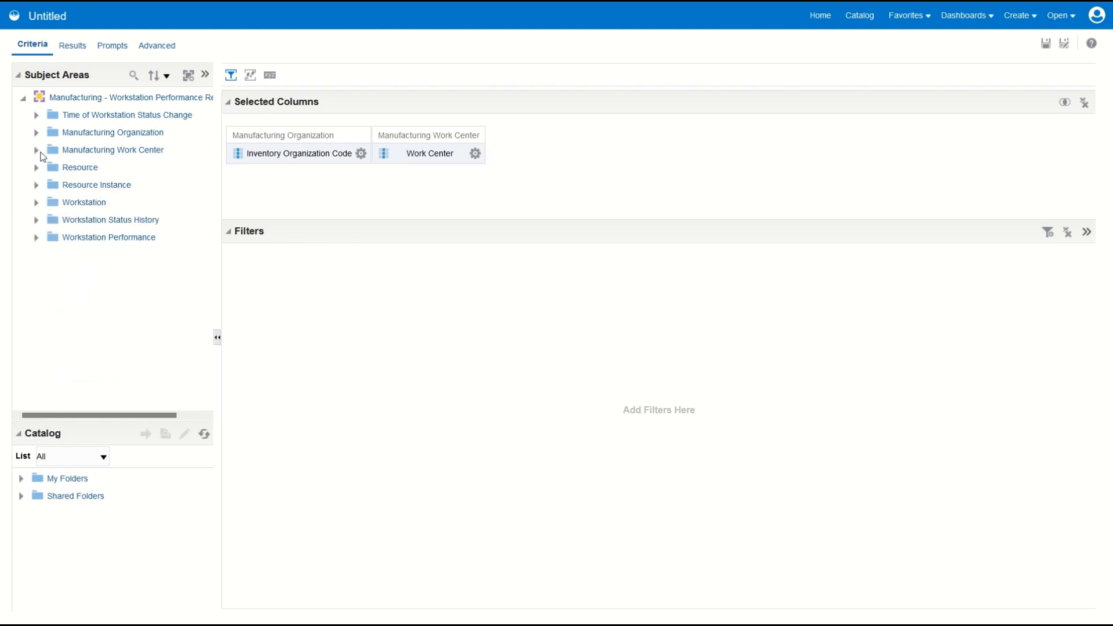
# Step: Add Workstation Name from Workstation and Resource Instance Name from Resource Instance to the analysis columns
pyautogui.click(36, 202)
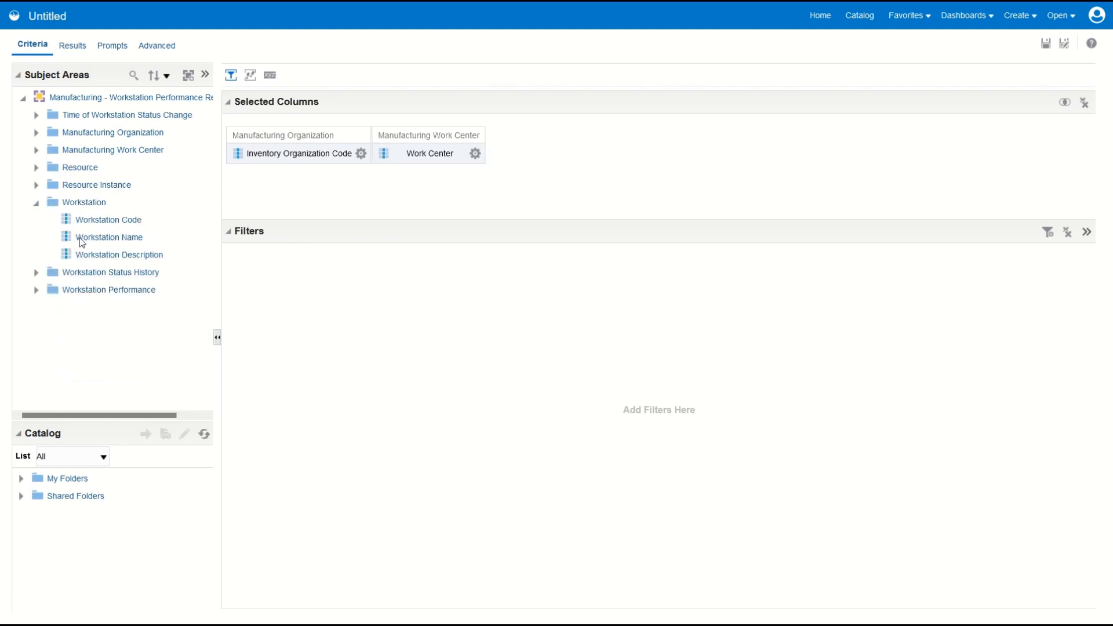
pyautogui.doubleClick(79, 238)
pyautogui.click(36, 203)
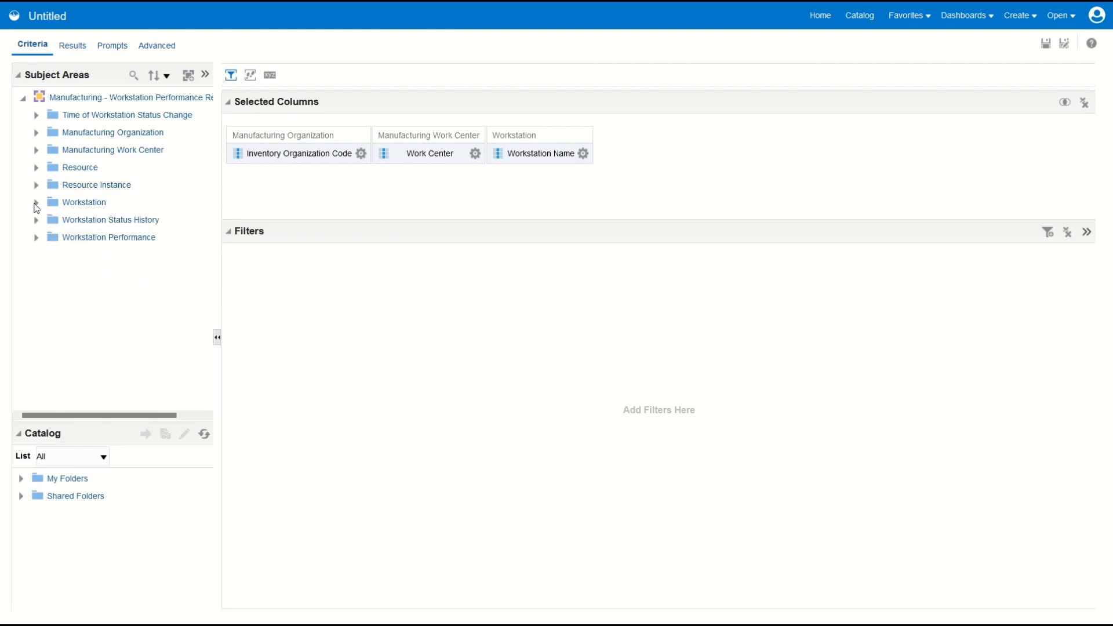
pyautogui.click(36, 185)
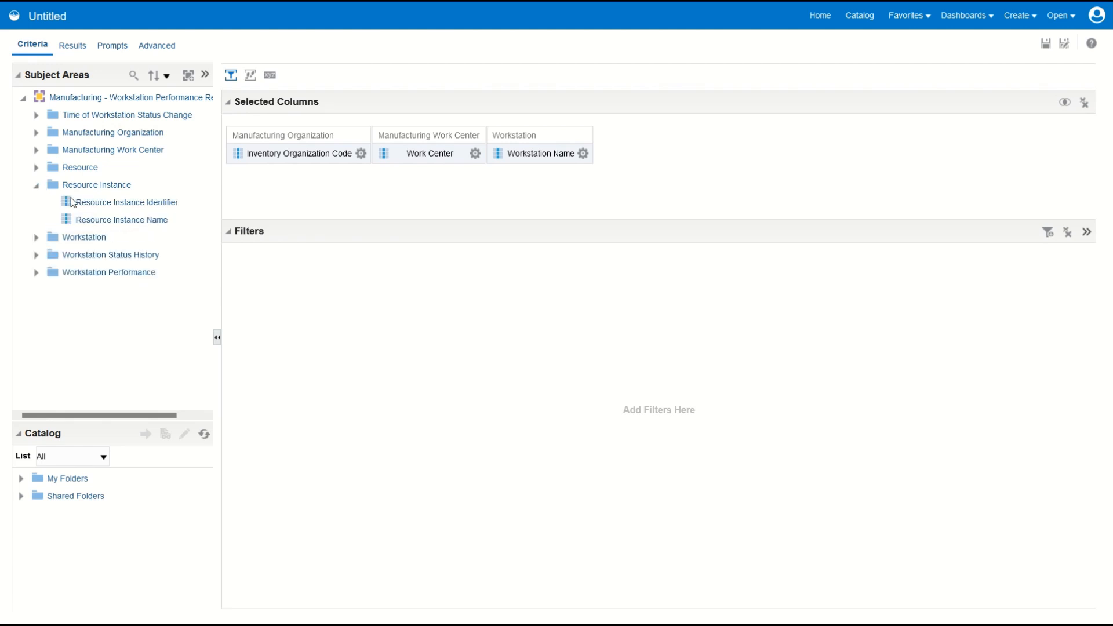
pyautogui.doubleClick(104, 220)
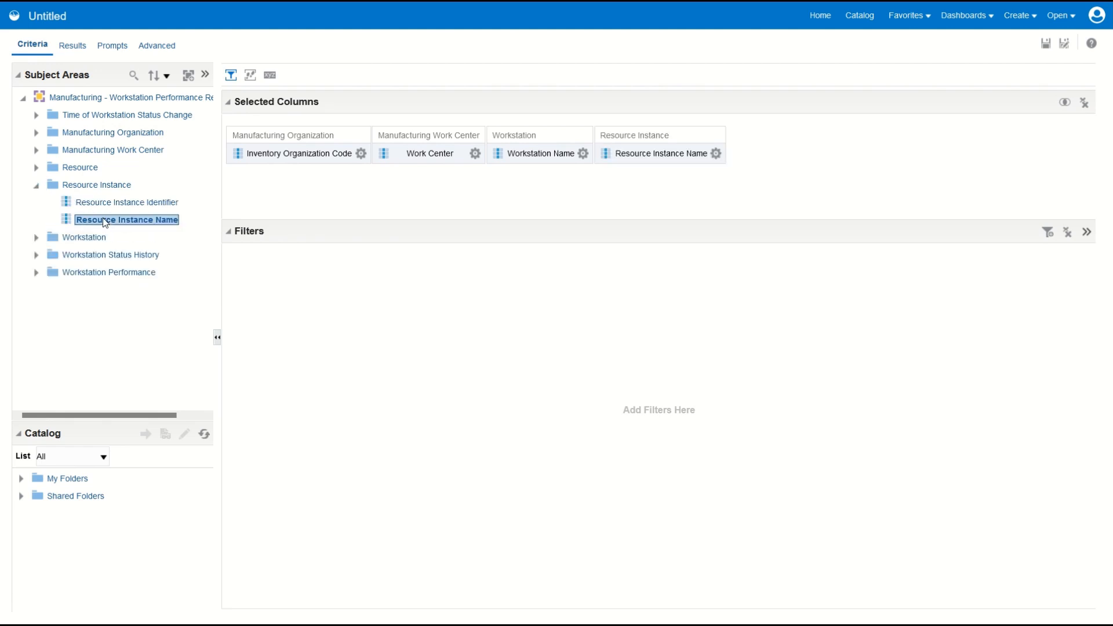
pyautogui.click(36, 186)
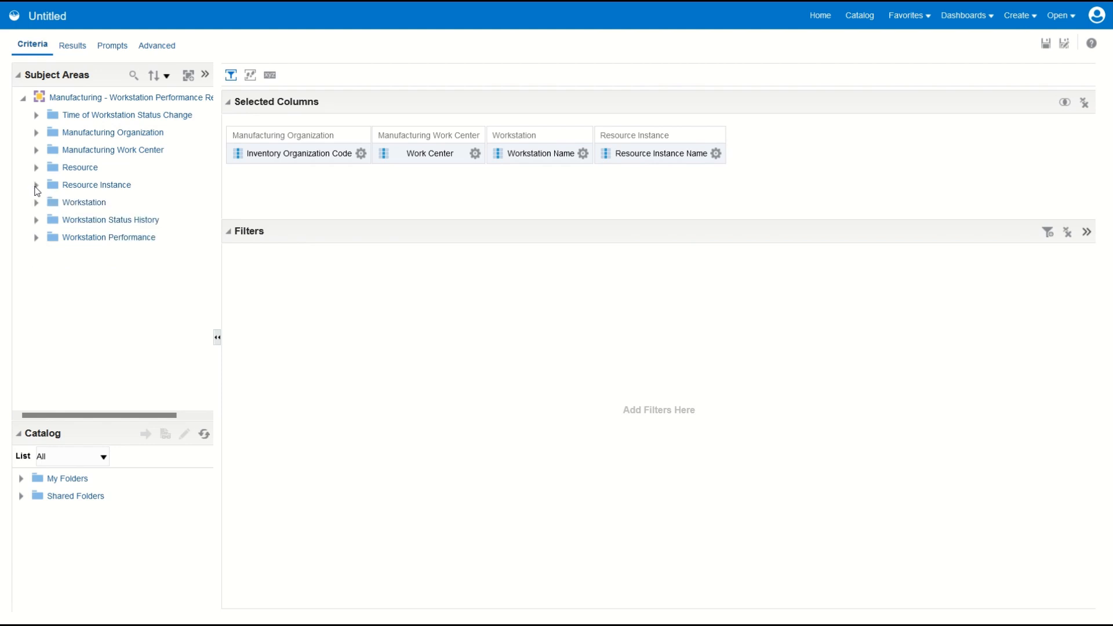
# Step: Filter the analysis so that Inventory Organization Code is equal to / is in M1
pyautogui.click(475, 153)
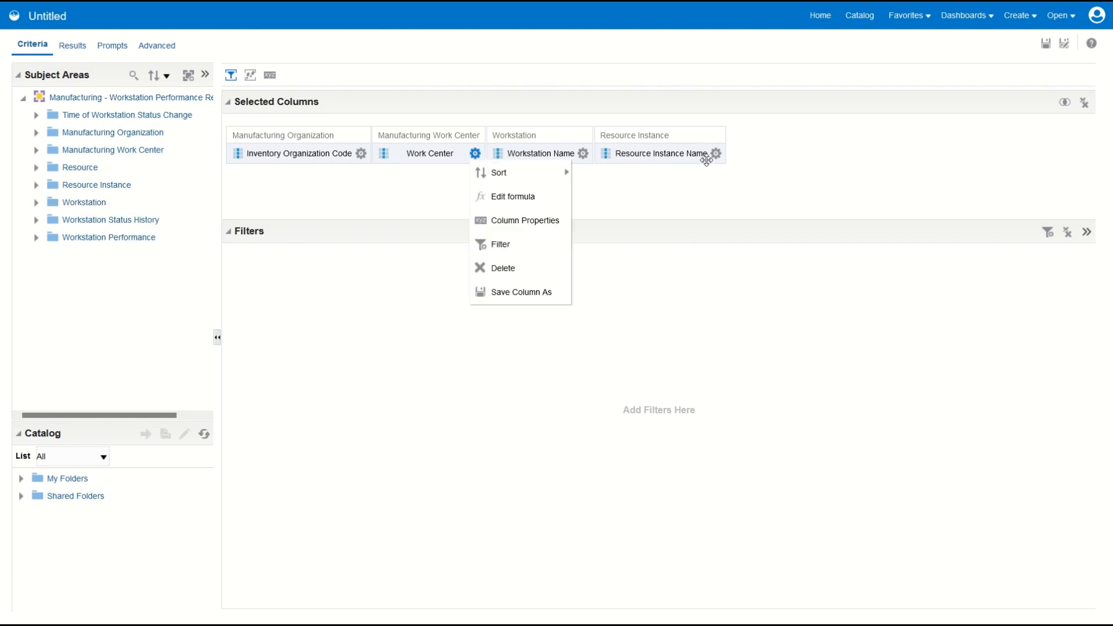
pyautogui.click(361, 154)
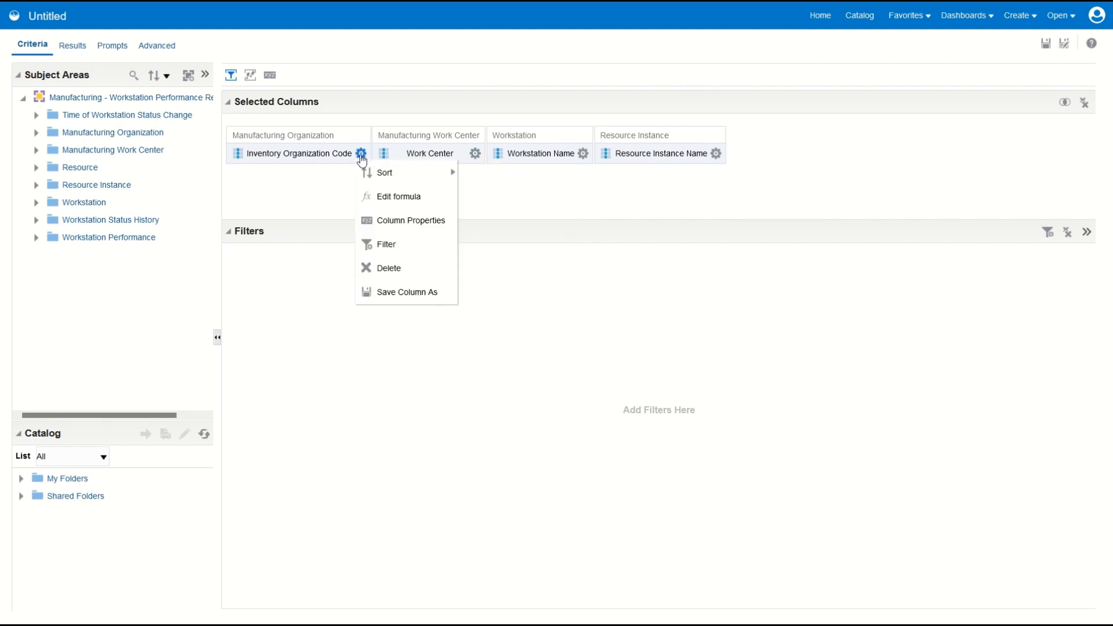
pyautogui.click(389, 245)
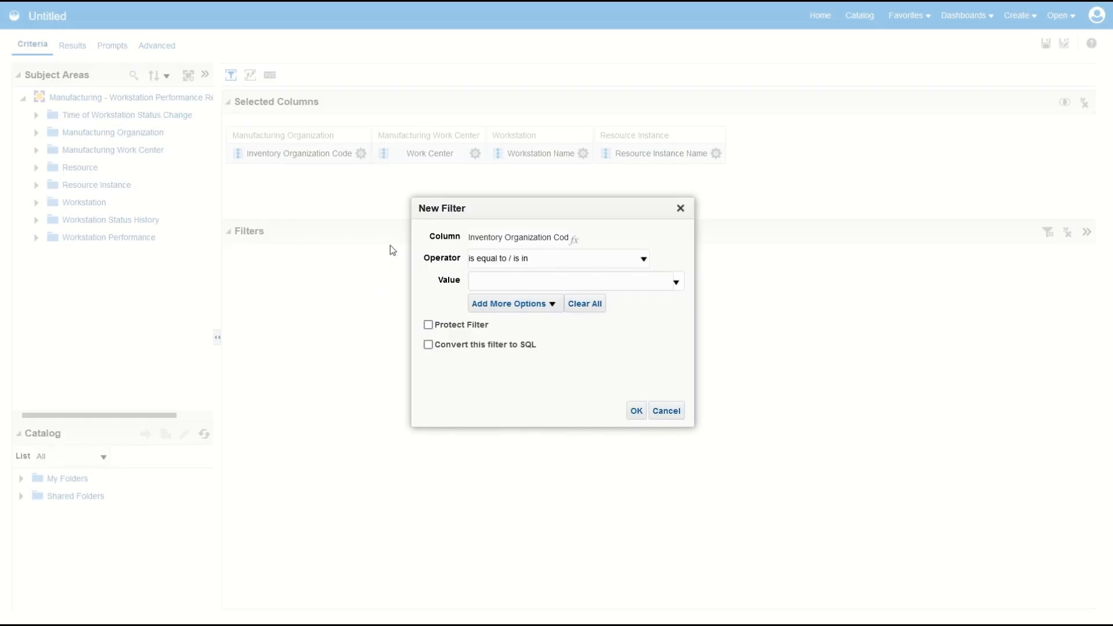
pyautogui.click(495, 281)
pyautogui.write('M1')
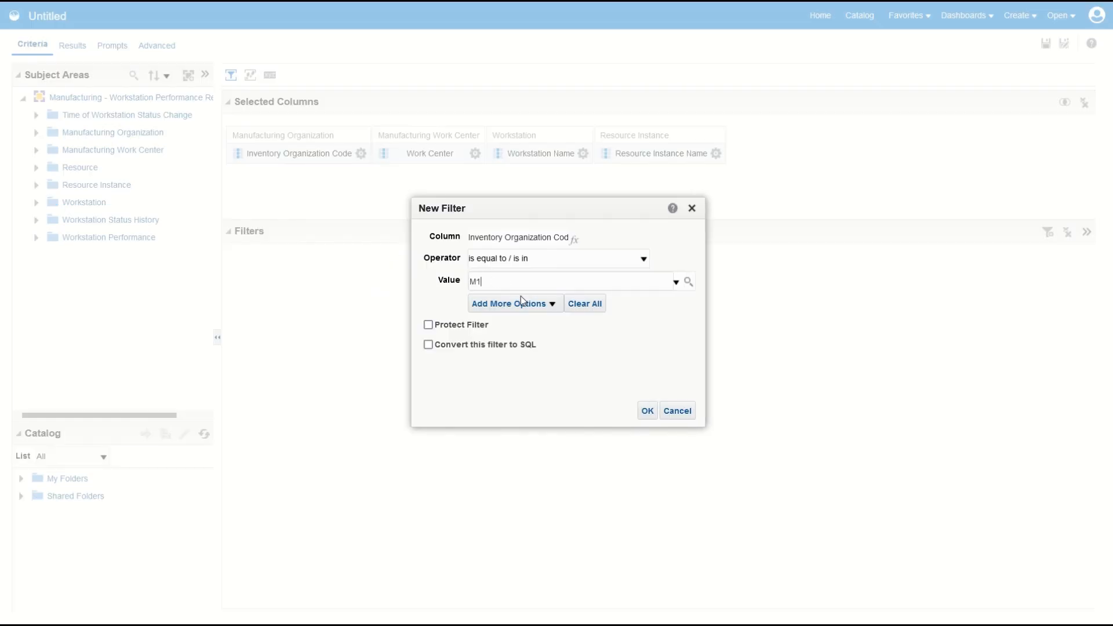
pyautogui.click(649, 410)
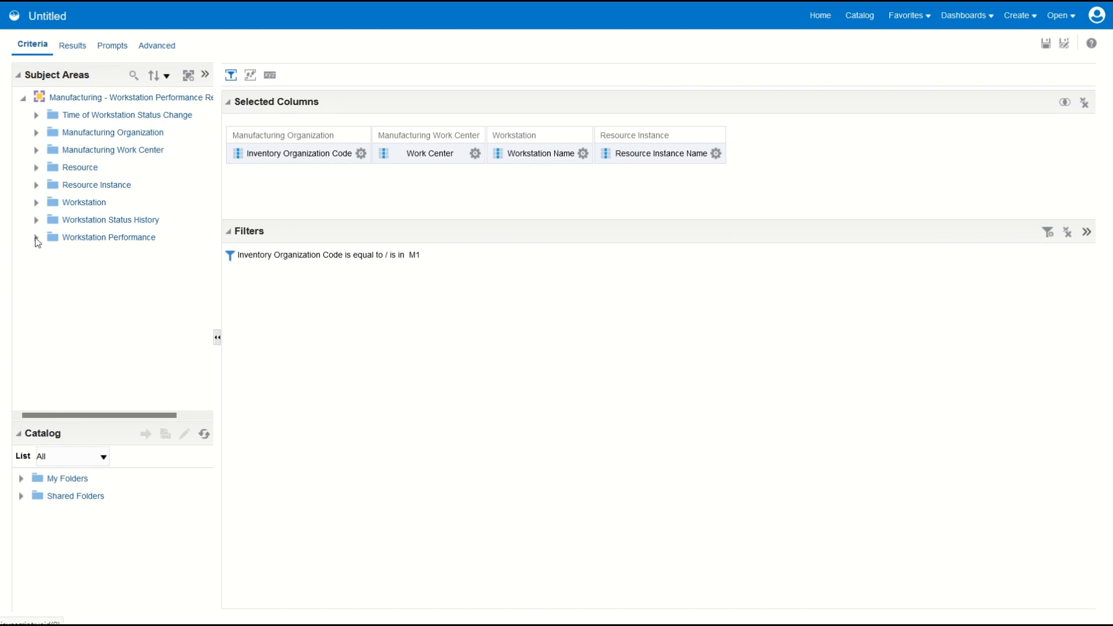
# Step: Add the Workstation Performance measures Idle Time, Down Time, In Use Time and Total Time (Seconds) to the analysis
pyautogui.click(36, 238)
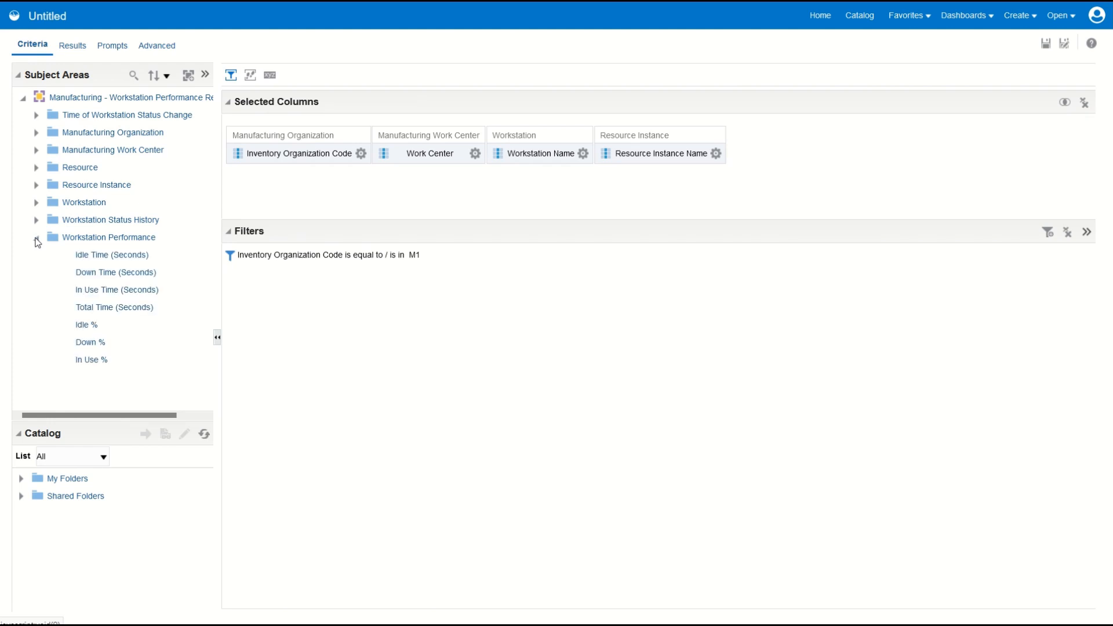
pyautogui.click(113, 256)
pyautogui.doubleClick(106, 274)
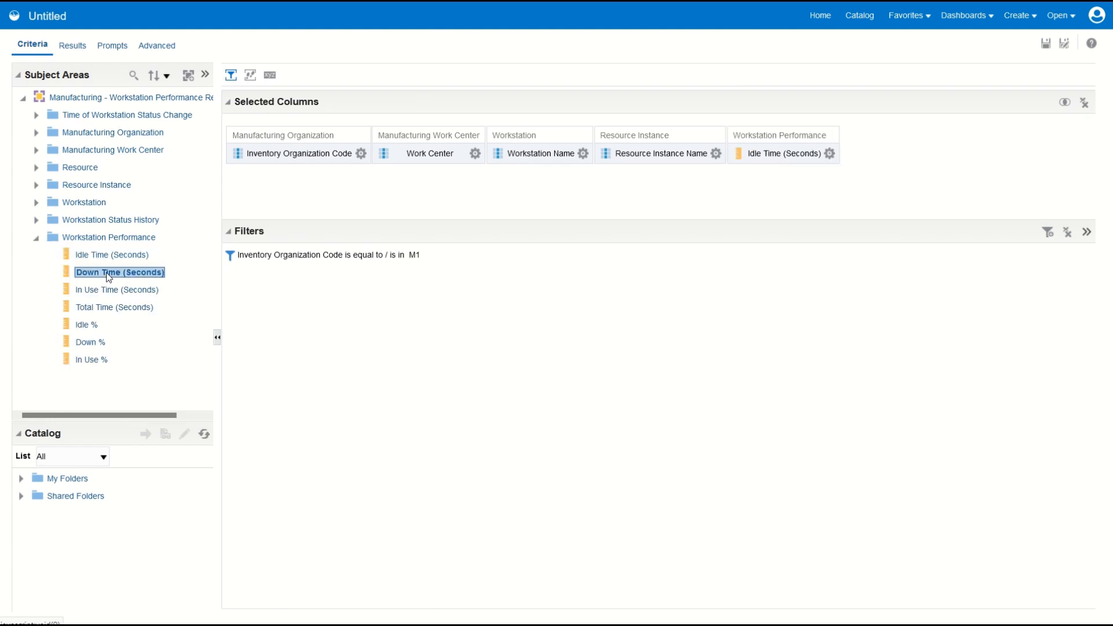
pyautogui.doubleClick(98, 289)
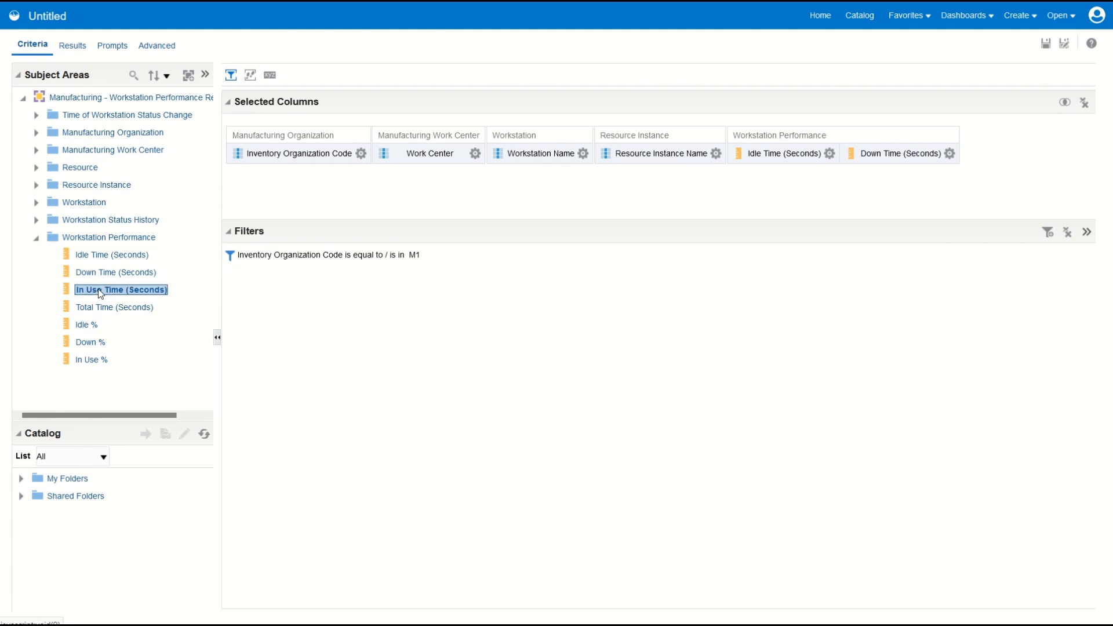
pyautogui.click(95, 306)
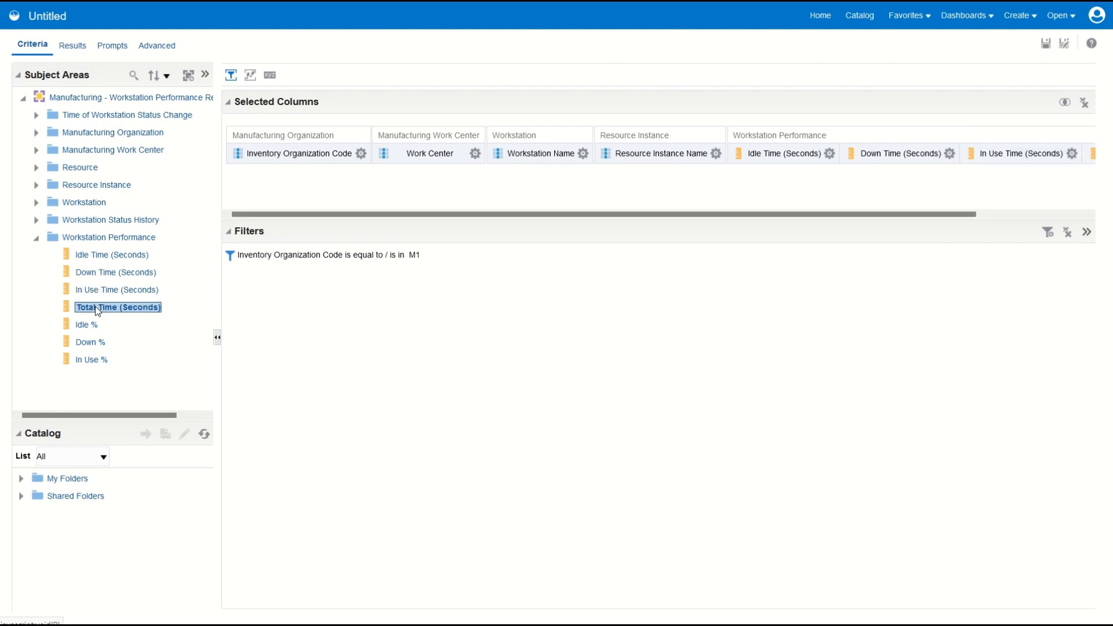
pyautogui.moveTo(476, 214); pyautogui.dragTo(671, 205)
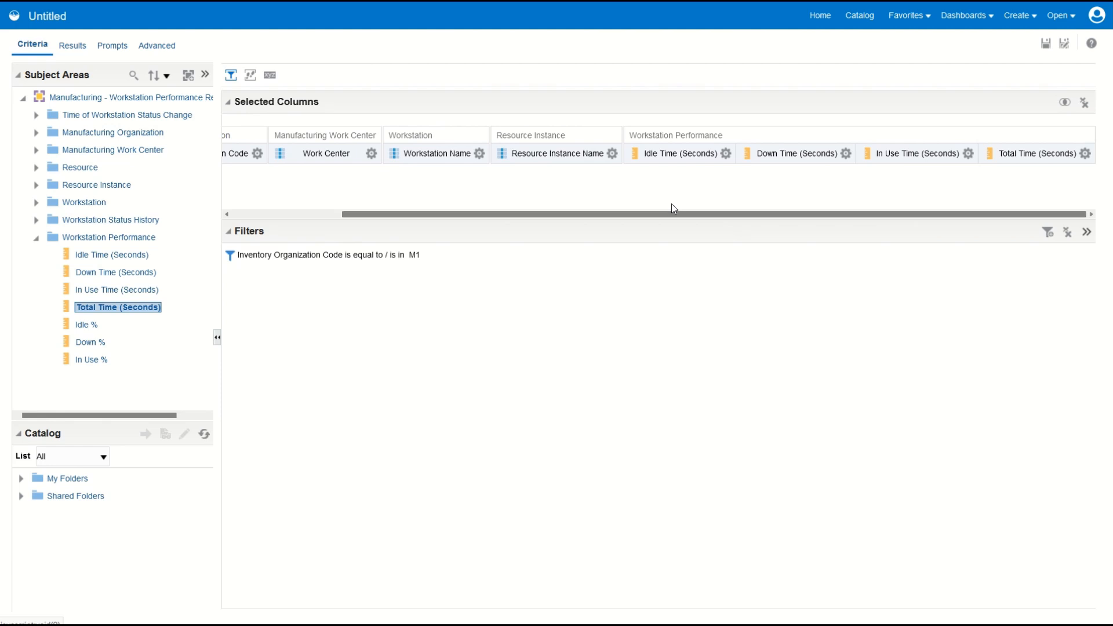
# Step: Add the Workstation Performance measures Idle %, Down % and In Use % to the analysis
pyautogui.doubleClick(84, 327)
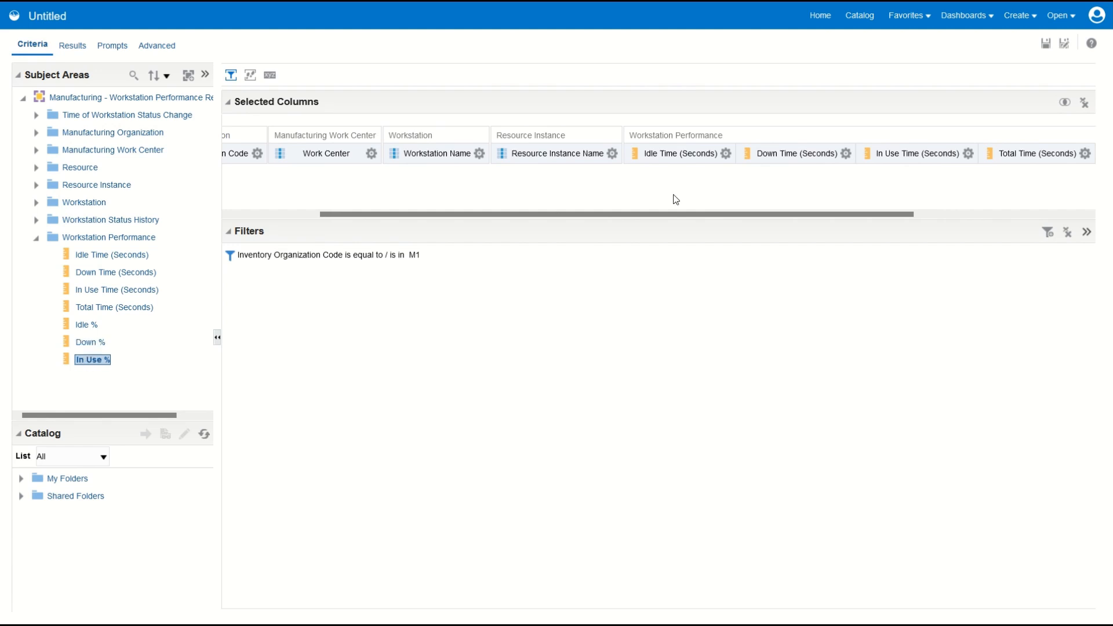
pyautogui.moveTo(675, 211); pyautogui.dragTo(912, 201)
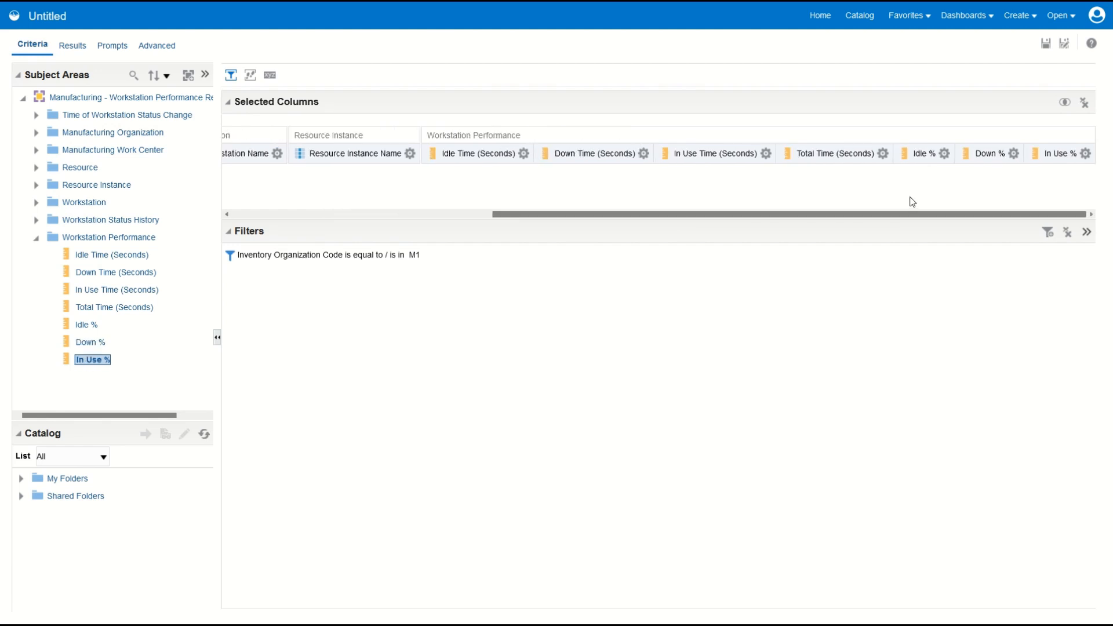
pyautogui.moveTo(904, 215); pyautogui.dragTo(466, 239)
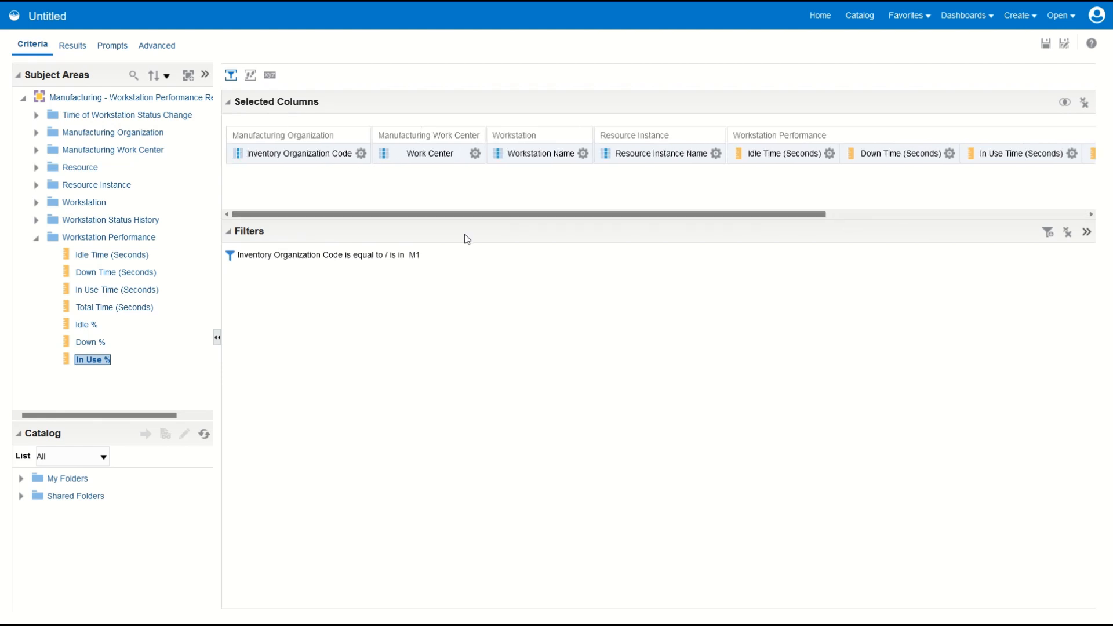
# Step: Display the analysis results and set the table's data viewing to Content paging
pyautogui.click(74, 49)
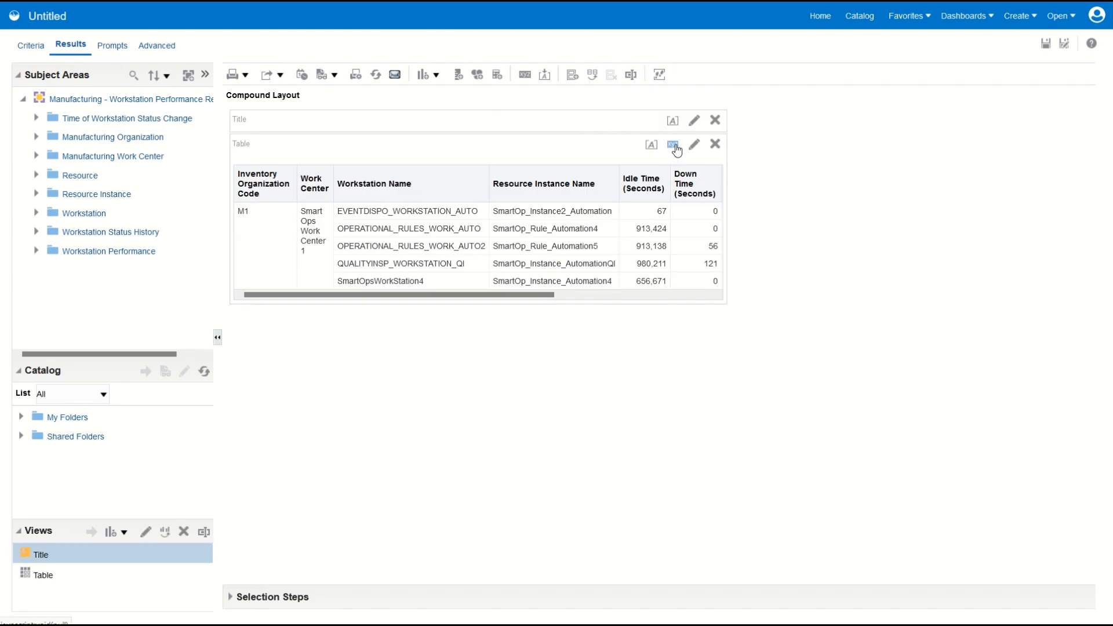
pyautogui.click(672, 145)
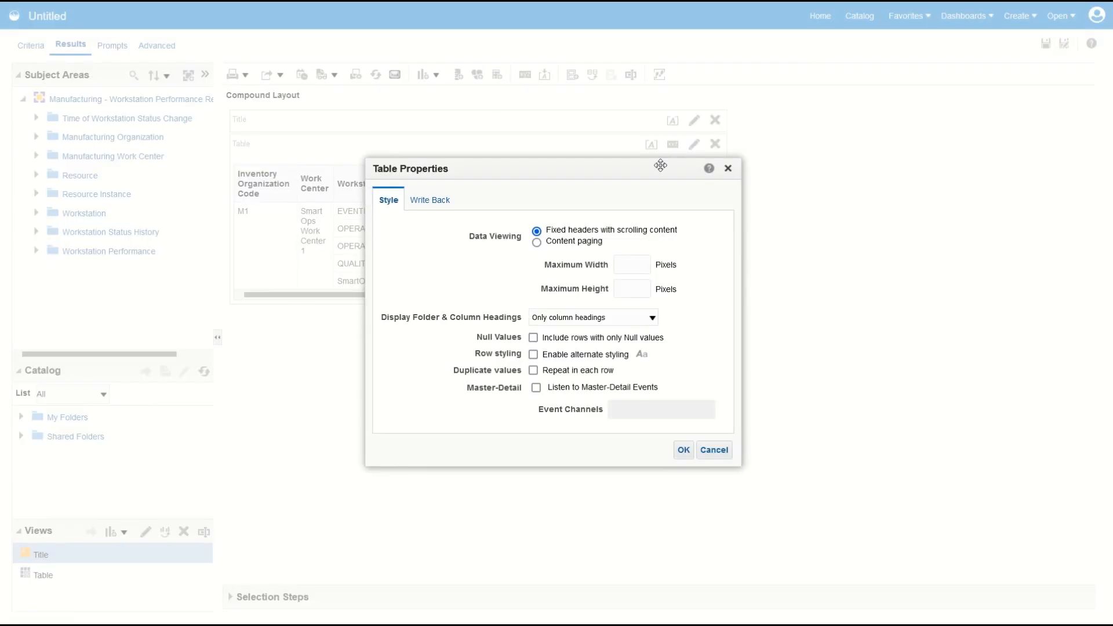
pyautogui.click(537, 243)
pyautogui.click(684, 448)
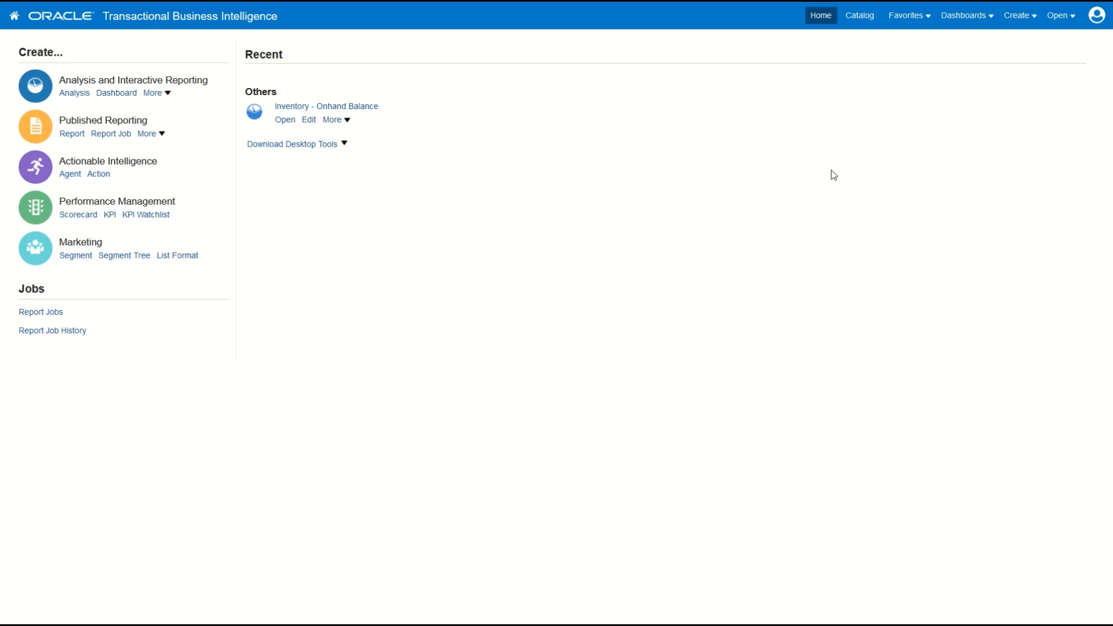
# Step: Create a new analysis on the Manufacturing - Workstation Checkin Activities Monitoring subject area, found by searching for "workstation"
pyautogui.click(1020, 18)
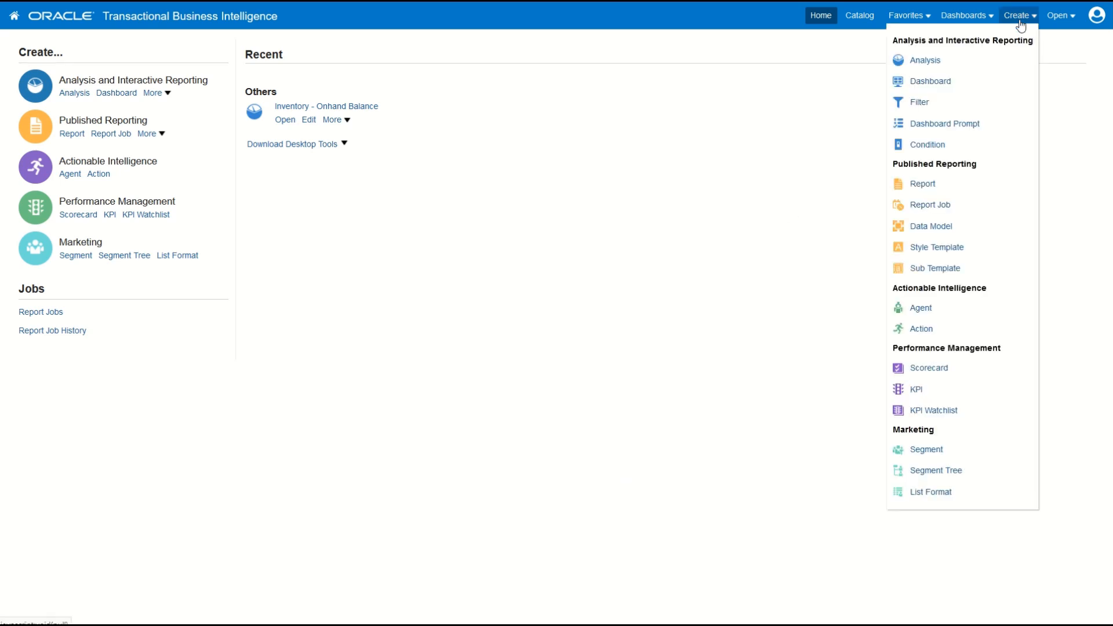
pyautogui.click(918, 61)
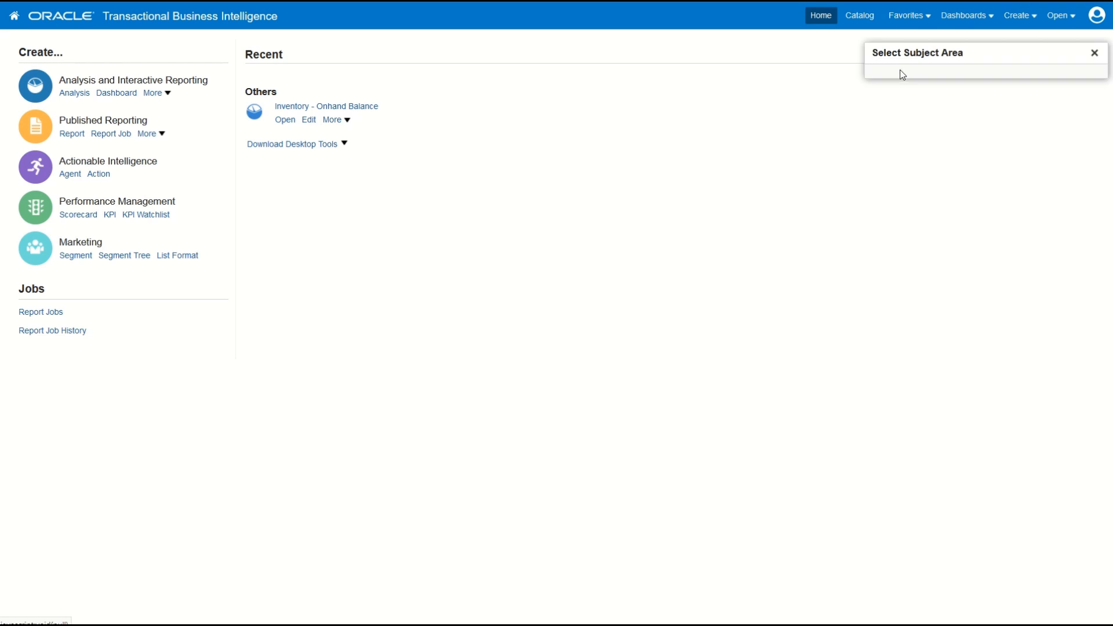
pyautogui.write('workstation')
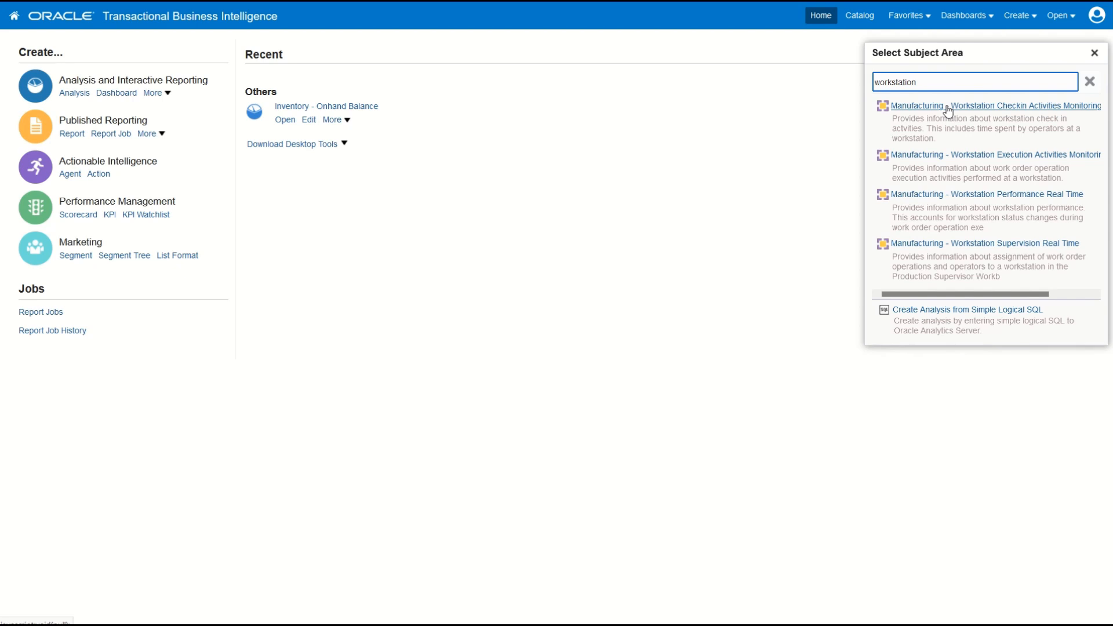
pyautogui.click(948, 109)
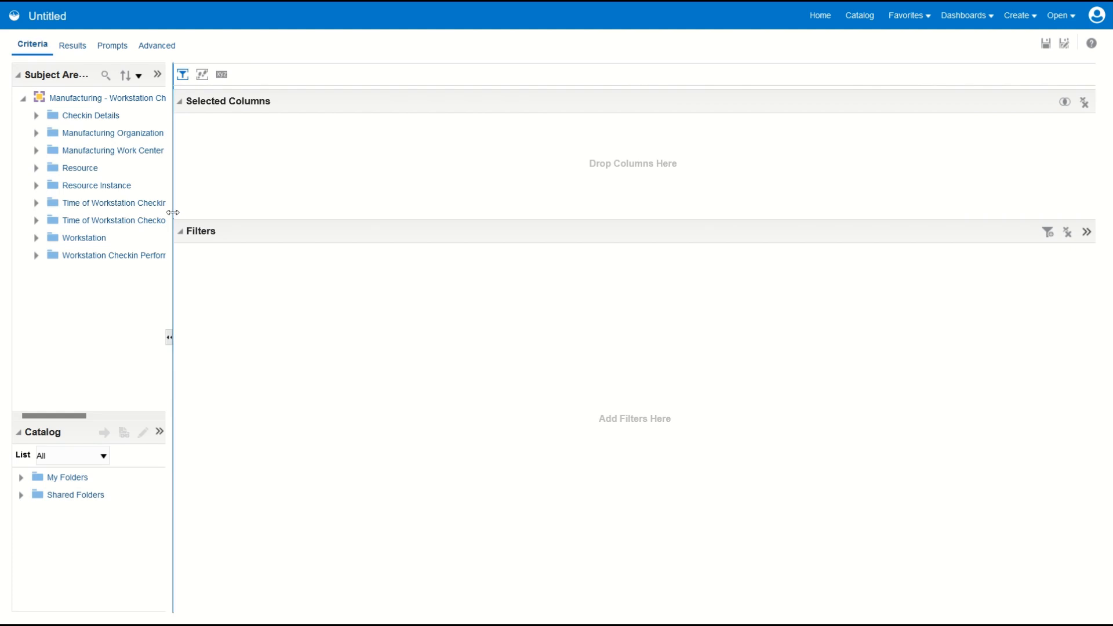
# Step: Widen the Subject Areas pane and sort its folders in saved order
pyautogui.moveTo(173, 212); pyautogui.dragTo(361, 225)
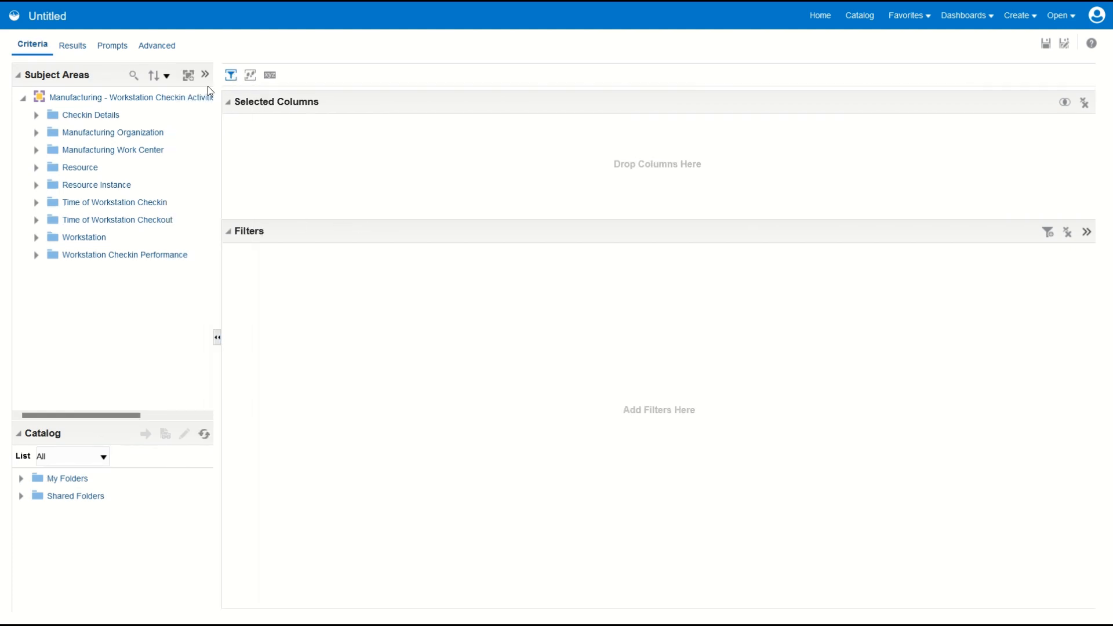
pyautogui.click(167, 76)
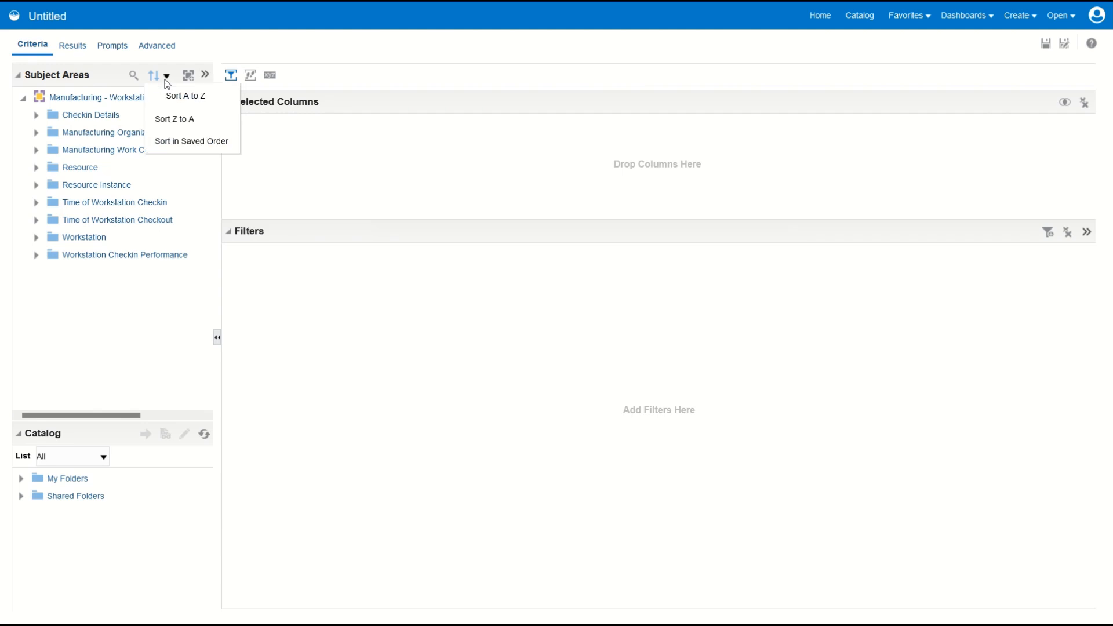
pyautogui.click(174, 144)
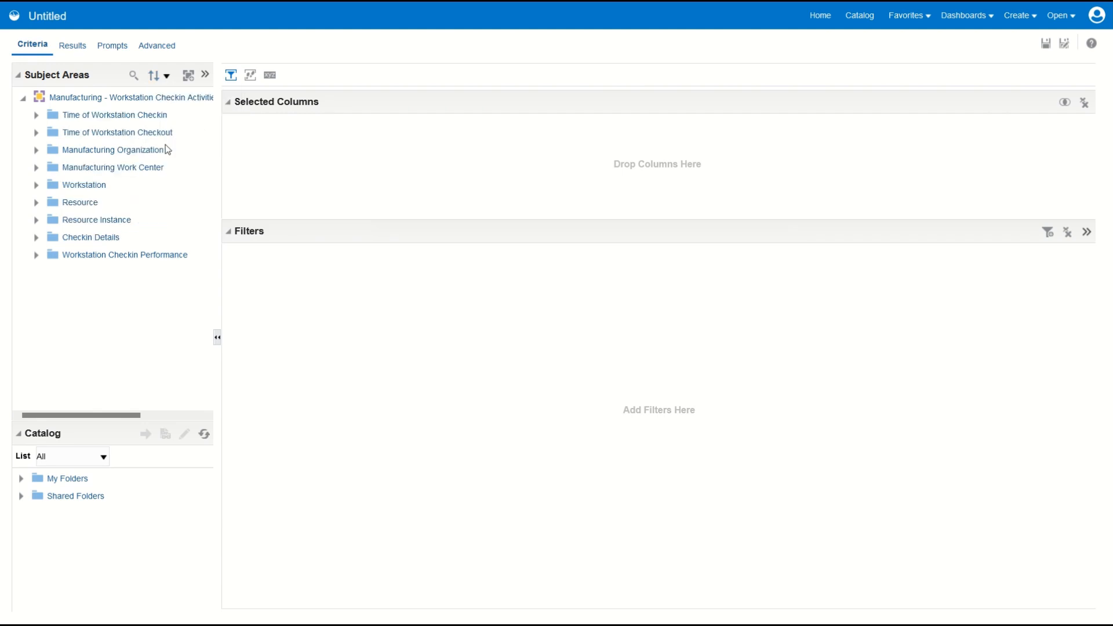
# Step: Add Inventory Organization Code from Manufacturing Organization and Work Center from Manufacturing Work Center to the analysis columns
pyautogui.click(36, 151)
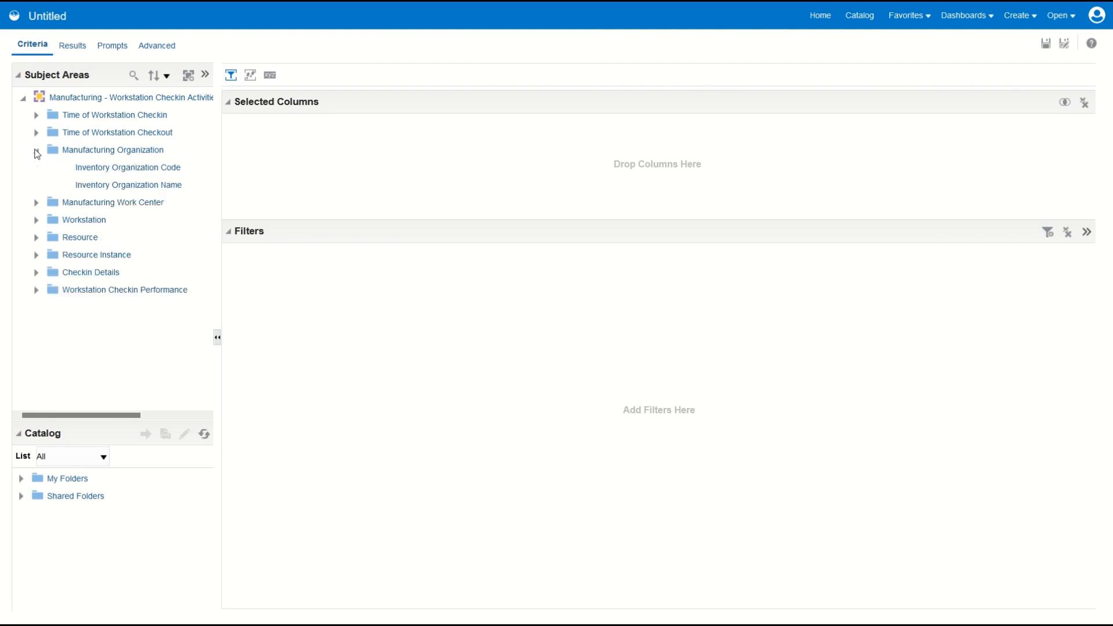
pyautogui.doubleClick(99, 169)
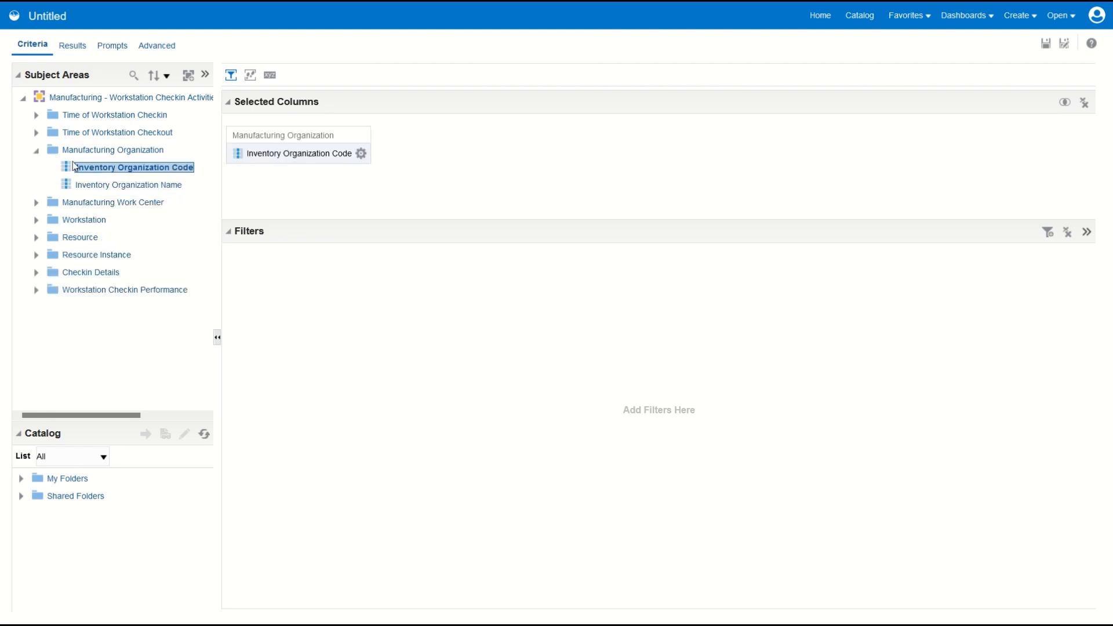
pyautogui.click(36, 151)
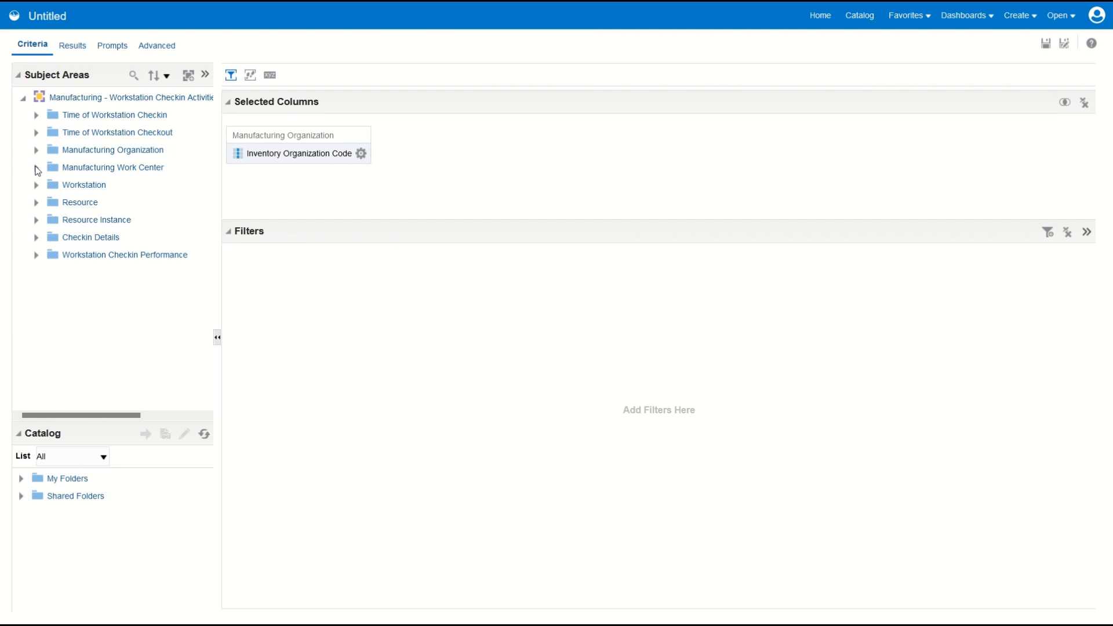
pyautogui.click(36, 168)
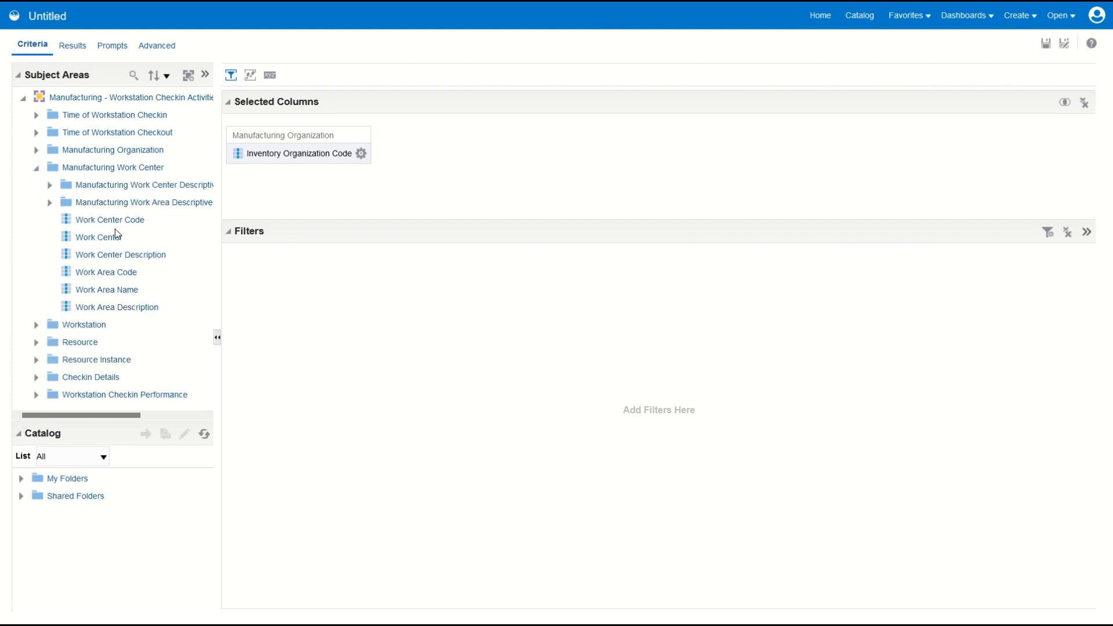
pyautogui.click(102, 238)
pyautogui.doubleClick(110, 238)
pyautogui.click(36, 168)
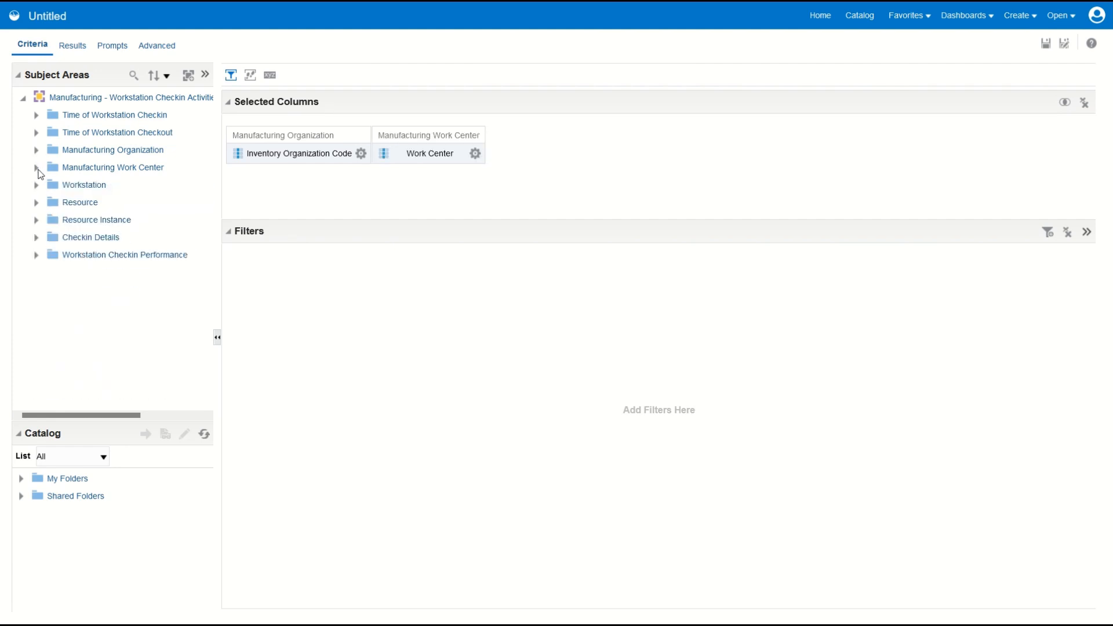
# Step: Add Workstation Name from the Workstation folder to the analysis columns
pyautogui.click(36, 186)
pyautogui.click(79, 222)
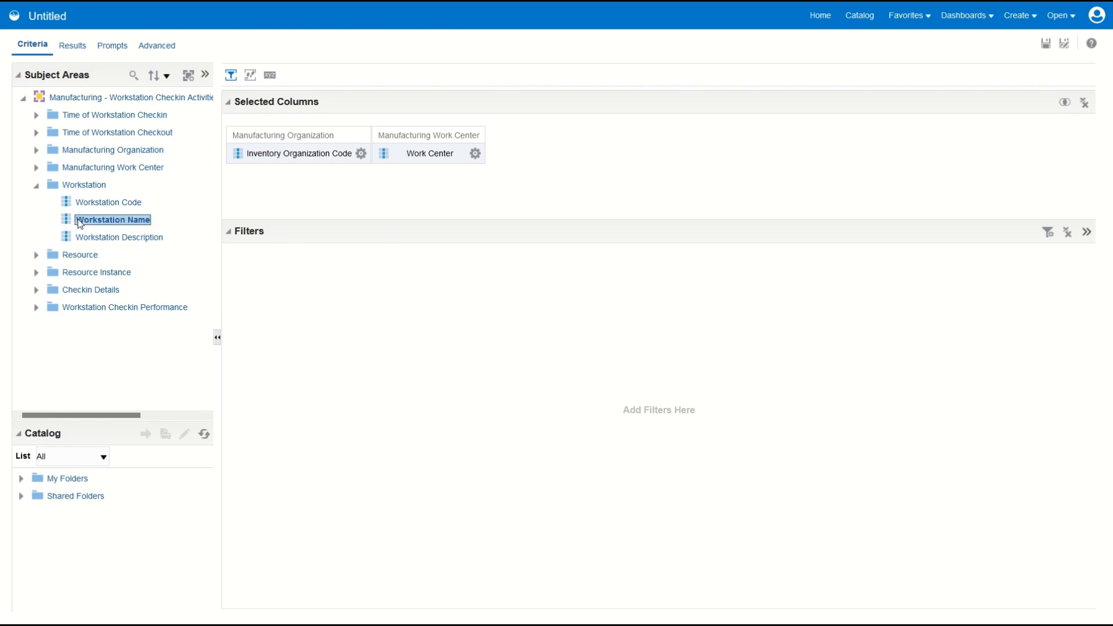
pyautogui.doubleClick(80, 222)
pyautogui.click(35, 186)
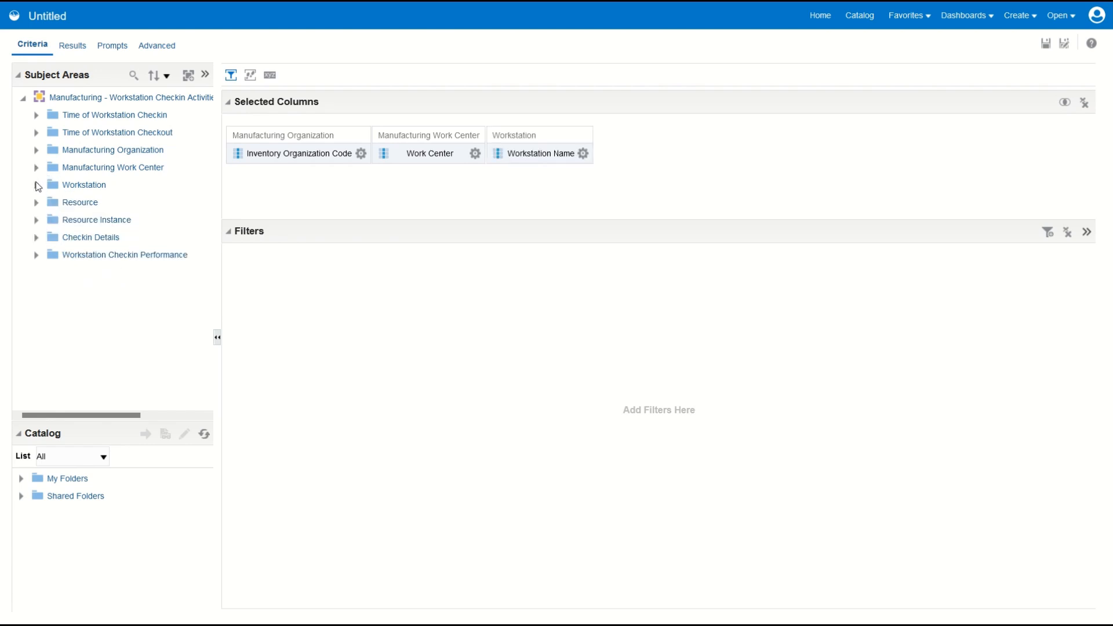
# Step: Add the Checkin Details columns Username, Checkin Time and Checkout Time, plus the Checkin Duration (Seconds) measure, to the analysis
pyautogui.click(36, 237)
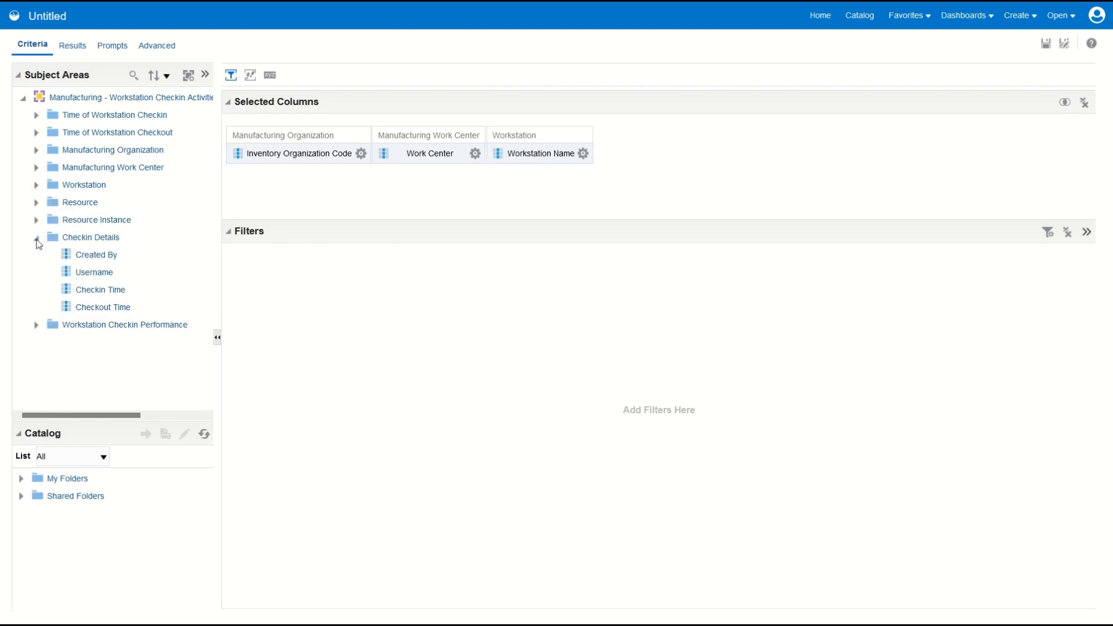
pyautogui.click(93, 276)
pyautogui.doubleClick(93, 276)
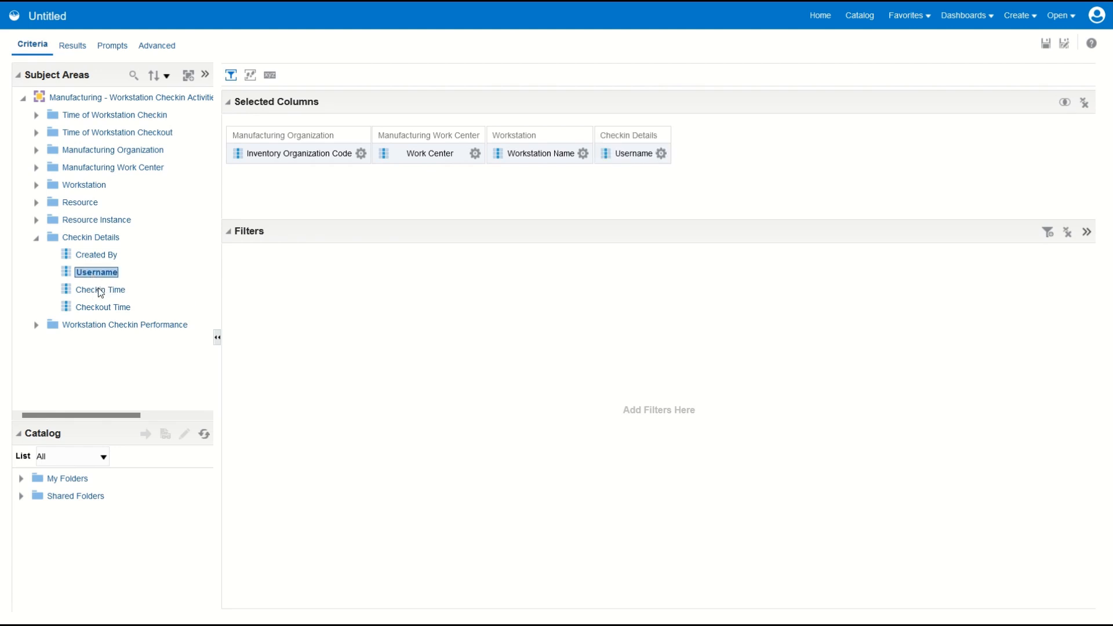
pyautogui.click(96, 291)
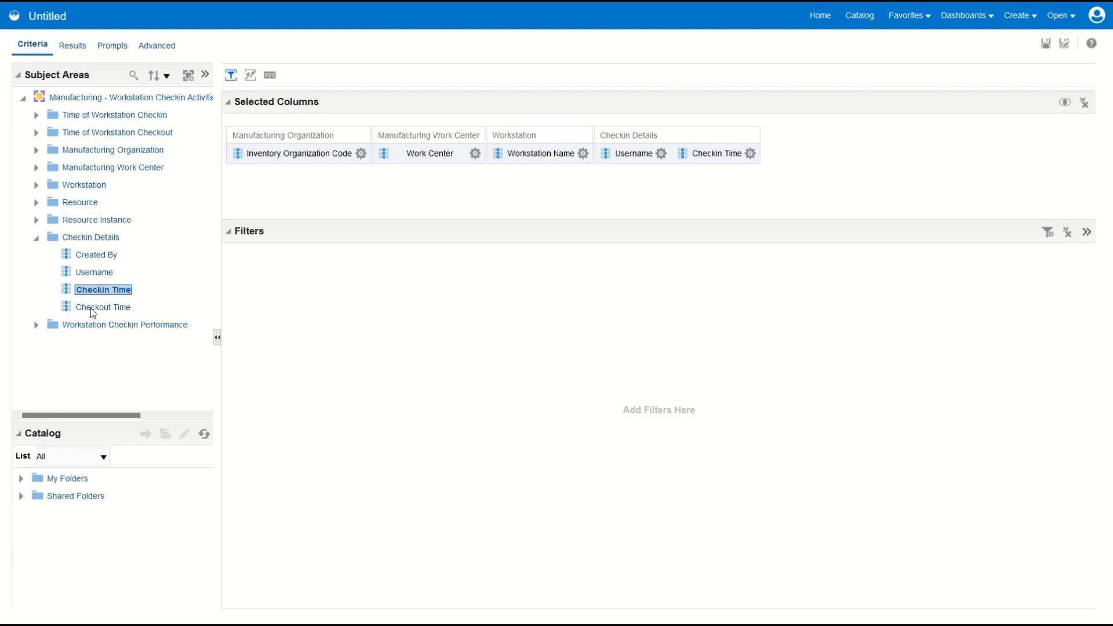
pyautogui.doubleClick(93, 308)
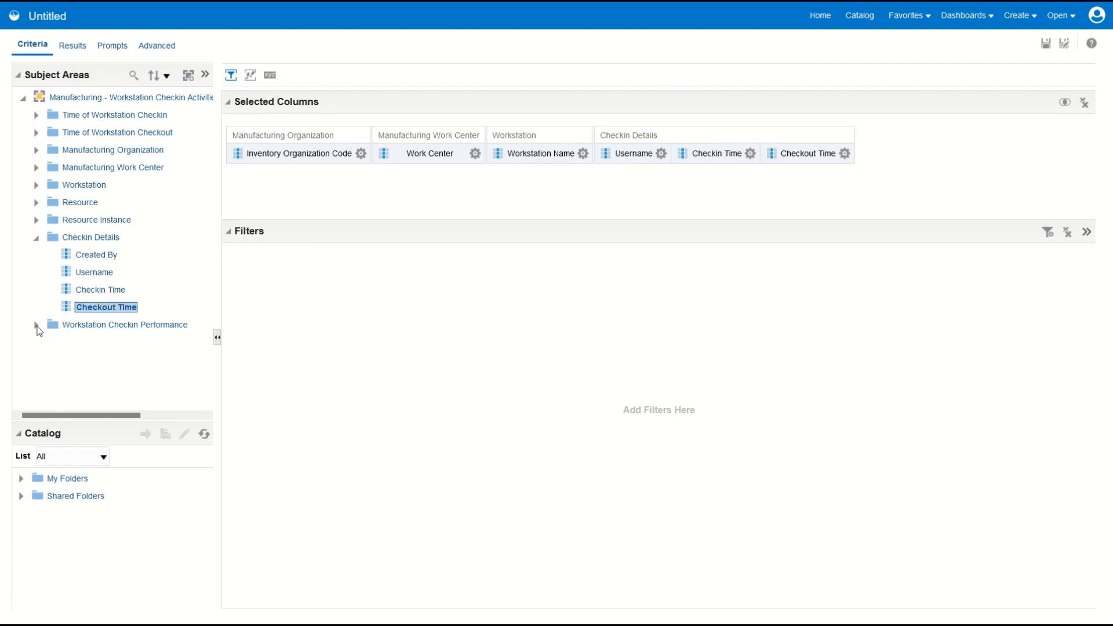
pyautogui.click(36, 238)
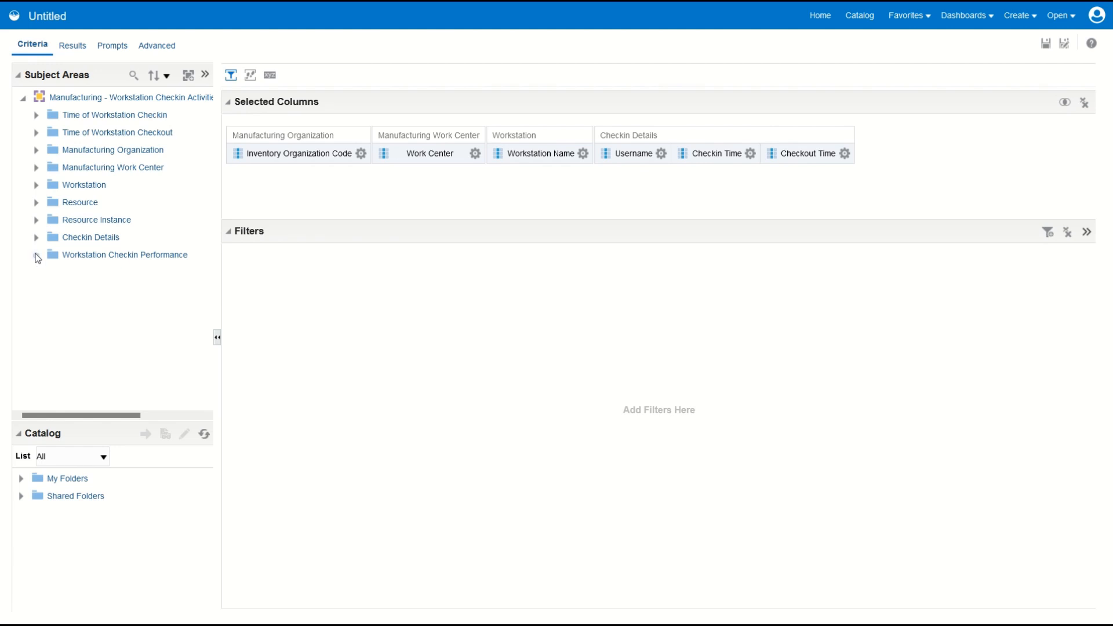
pyautogui.click(36, 255)
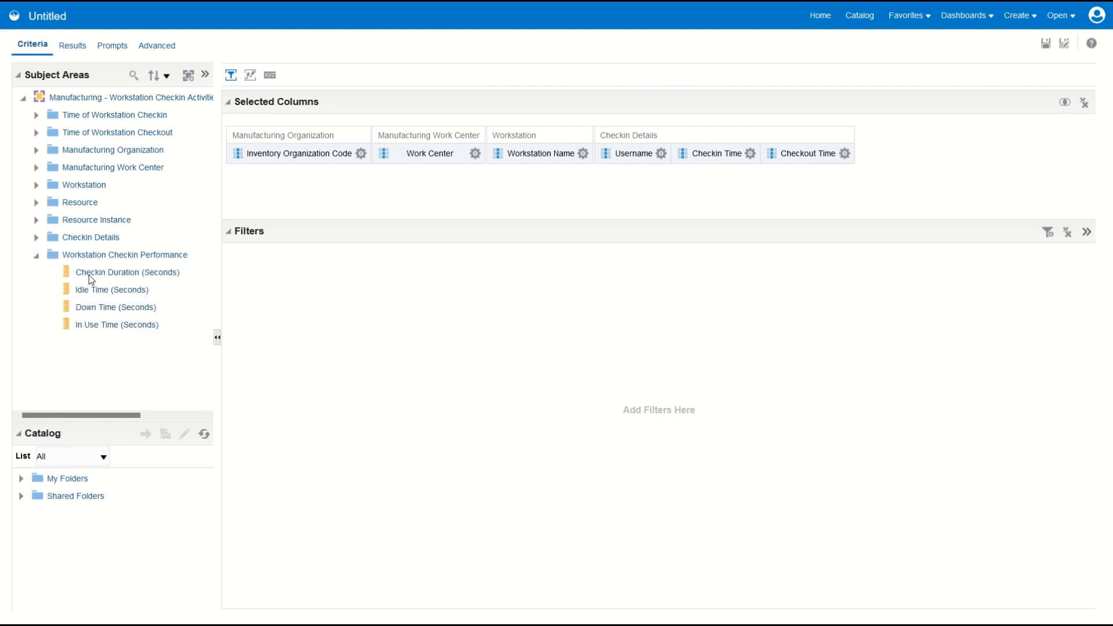
pyautogui.doubleClick(154, 277)
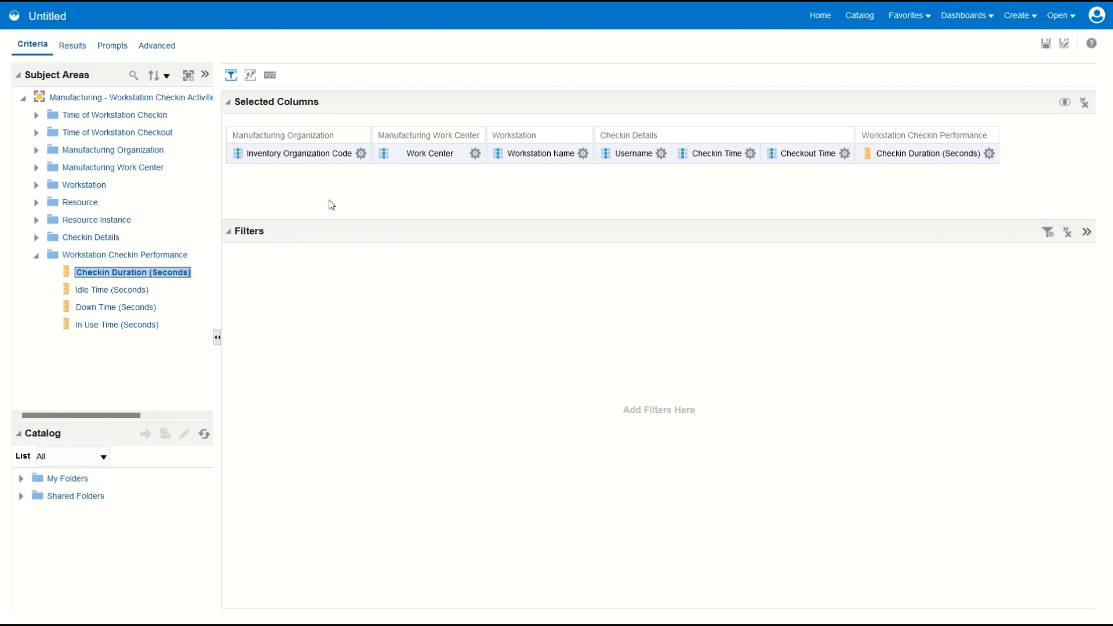
# Step: Filter the checkin analysis so that Inventory Organization Code is equal to / is in M1
pyautogui.click(361, 154)
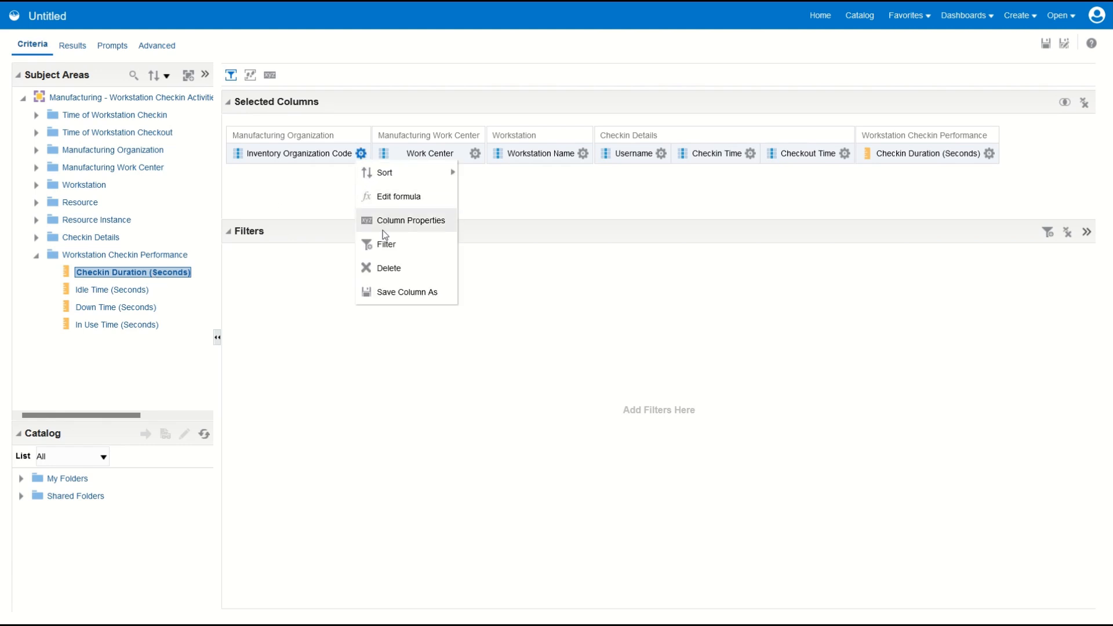
pyautogui.click(384, 246)
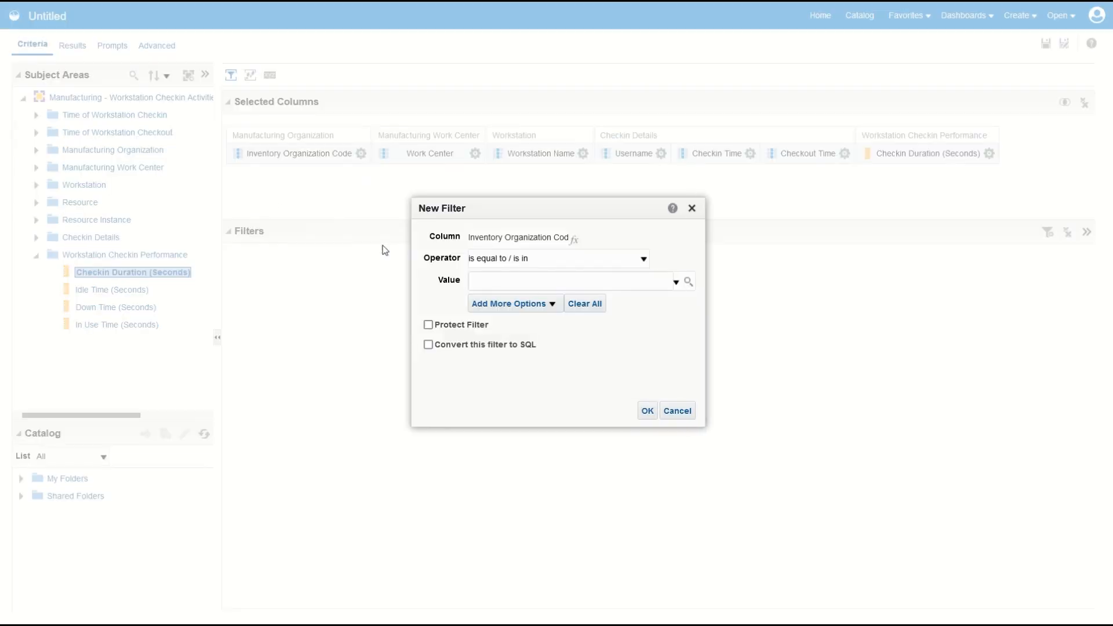
pyautogui.write('M1')
pyautogui.click(648, 411)
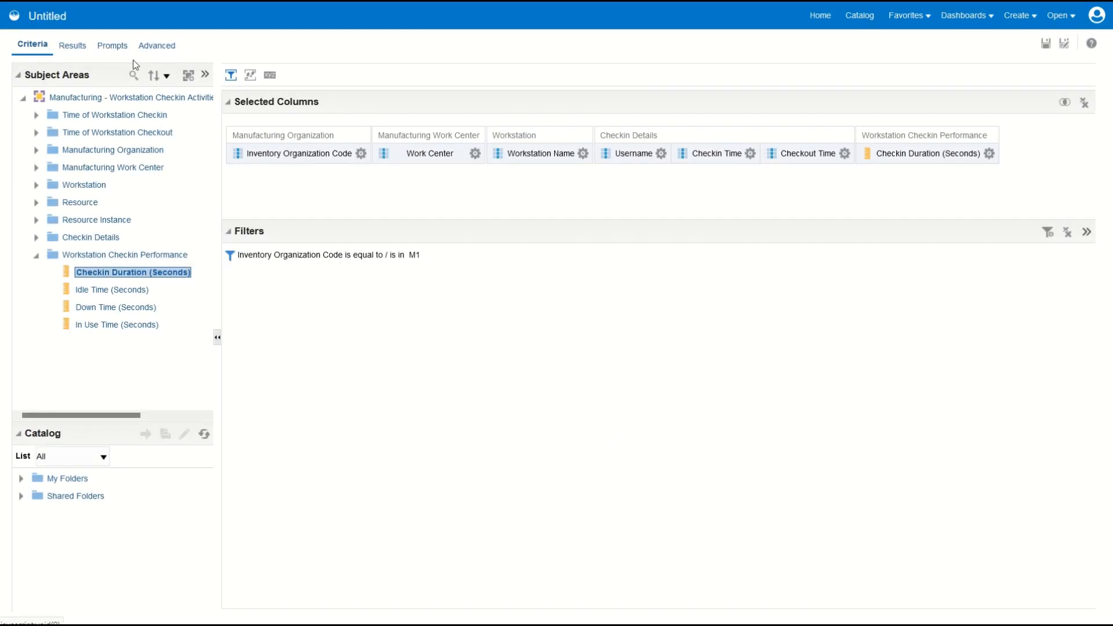
# Step: Display the checkin analysis results and set the table's data viewing to Content paging
pyautogui.click(73, 47)
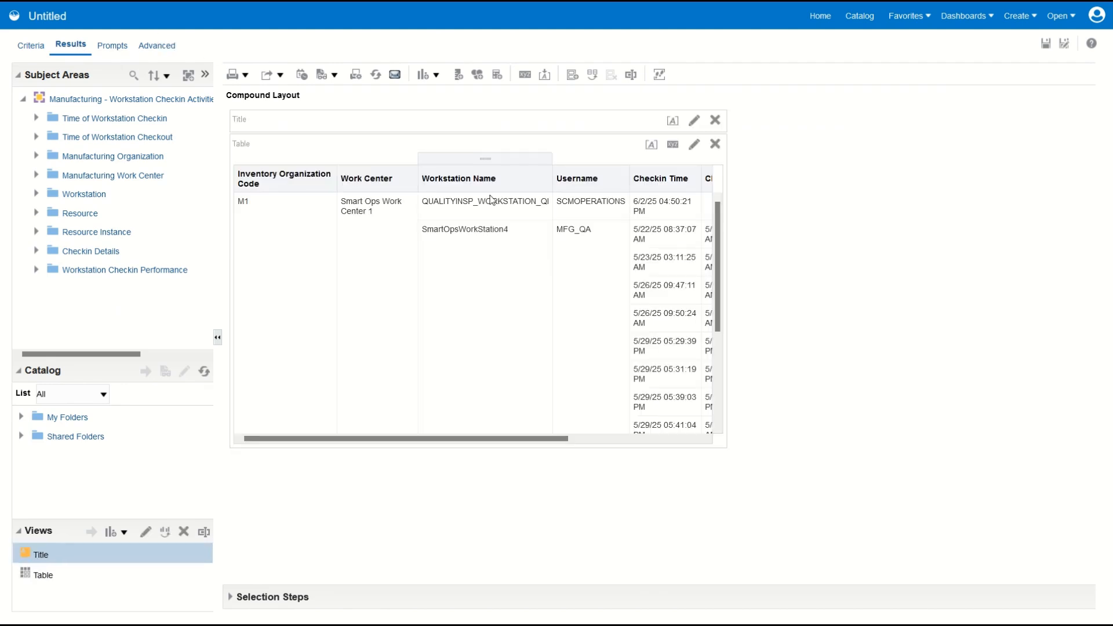
pyautogui.click(672, 144)
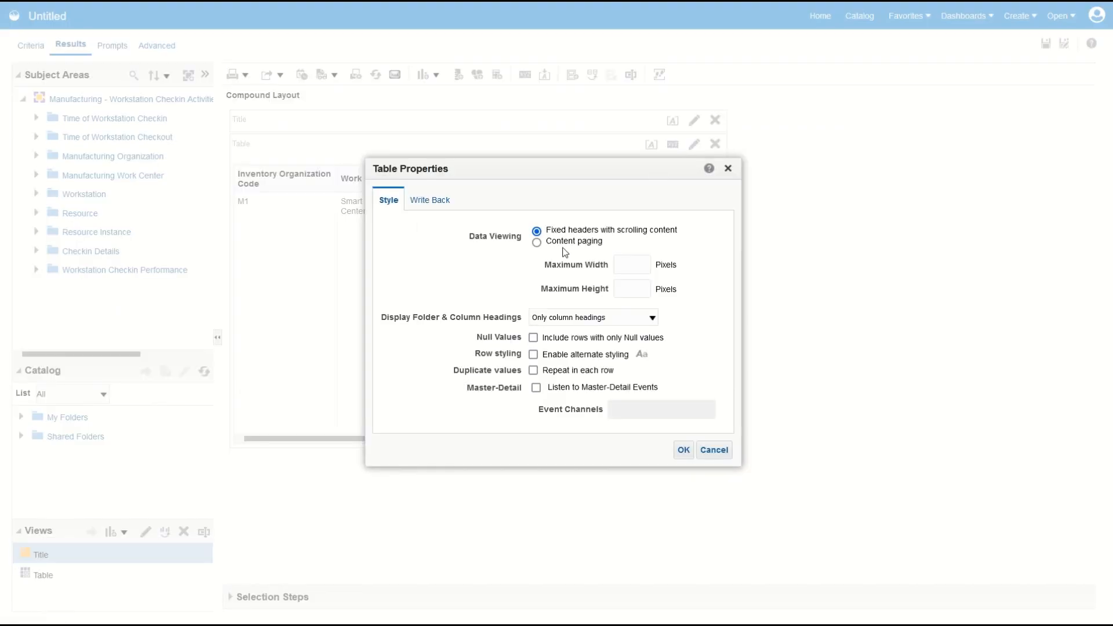
pyautogui.click(537, 243)
pyautogui.click(682, 449)
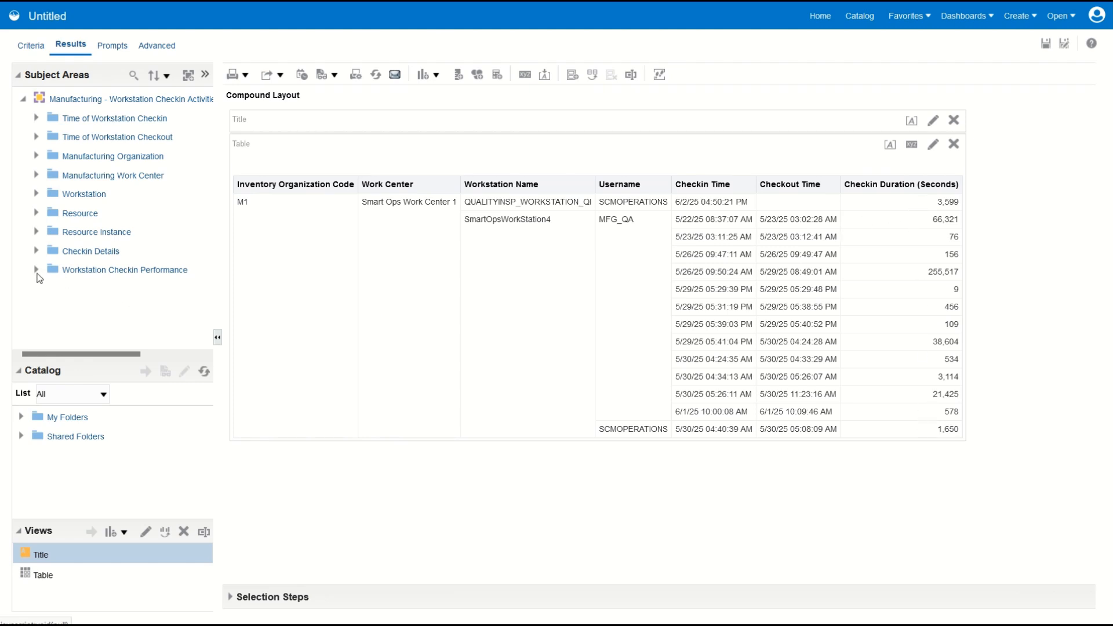
# Step: Add the Workstation Checkin Performance measures Idle Time, Down Time and In Use Time (Seconds) to the results table
pyautogui.click(36, 269)
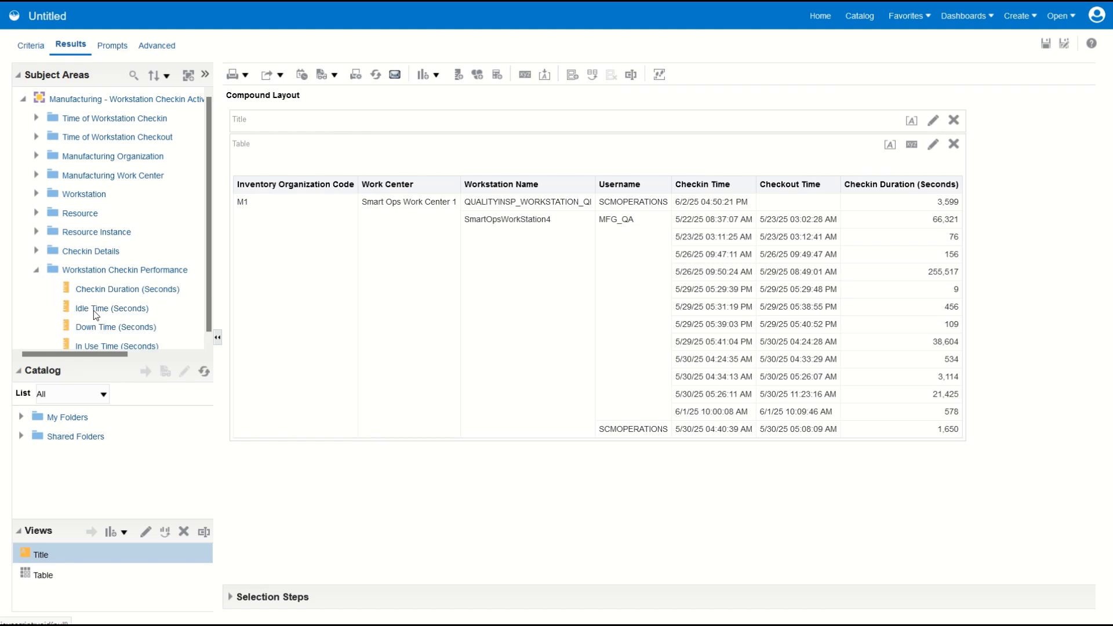
pyautogui.scroll(-1, 94, 308)
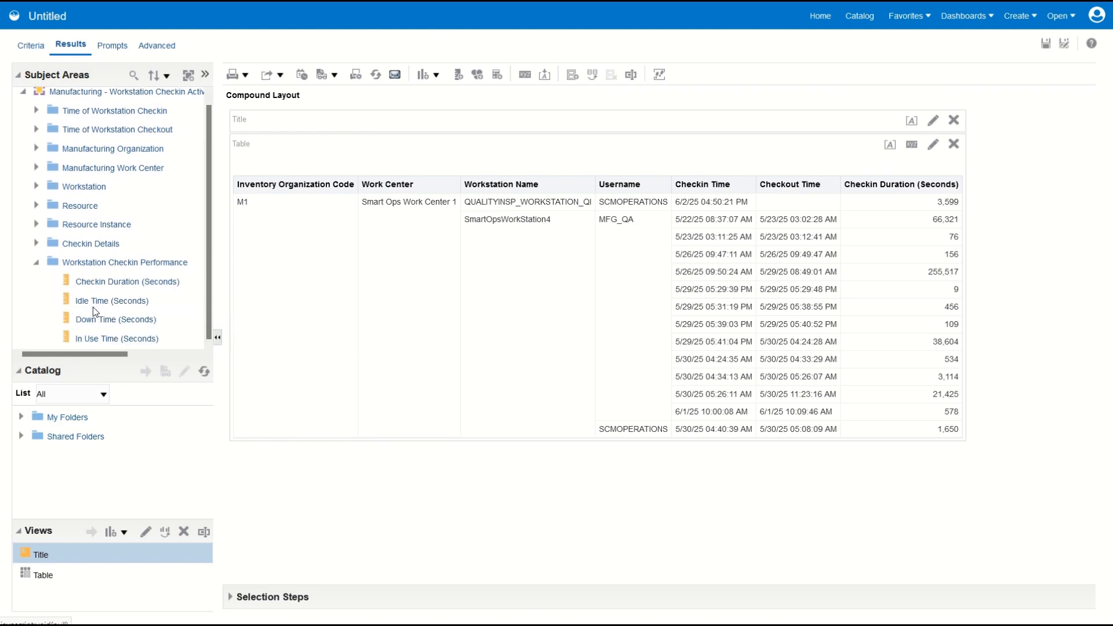
pyautogui.doubleClick(92, 302)
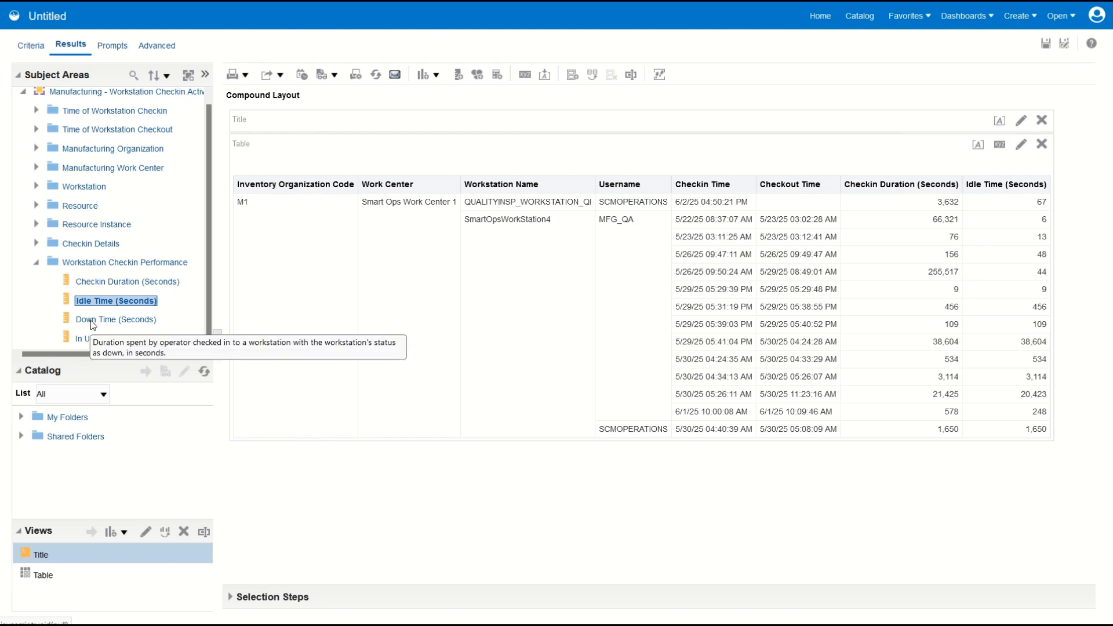
pyautogui.doubleClick(90, 320)
pyautogui.doubleClick(89, 339)
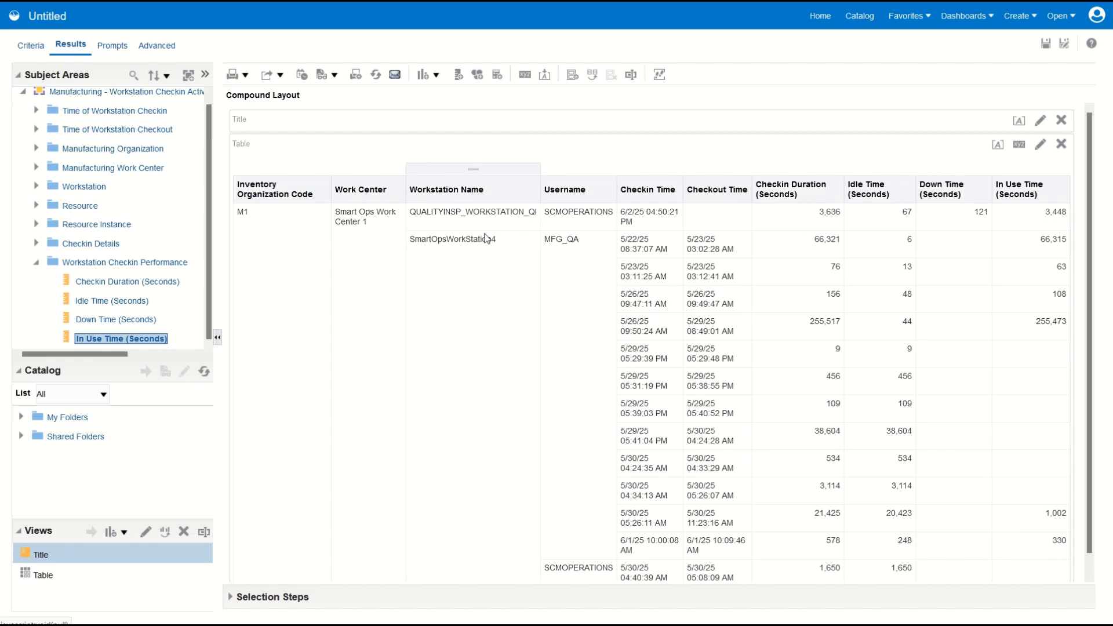
# Step: Create a new analysis on the Manufacturing - Workstation Execution Activities Monitoring subject area, found by searching for "workstation"
pyautogui.moveTo(414, 6)
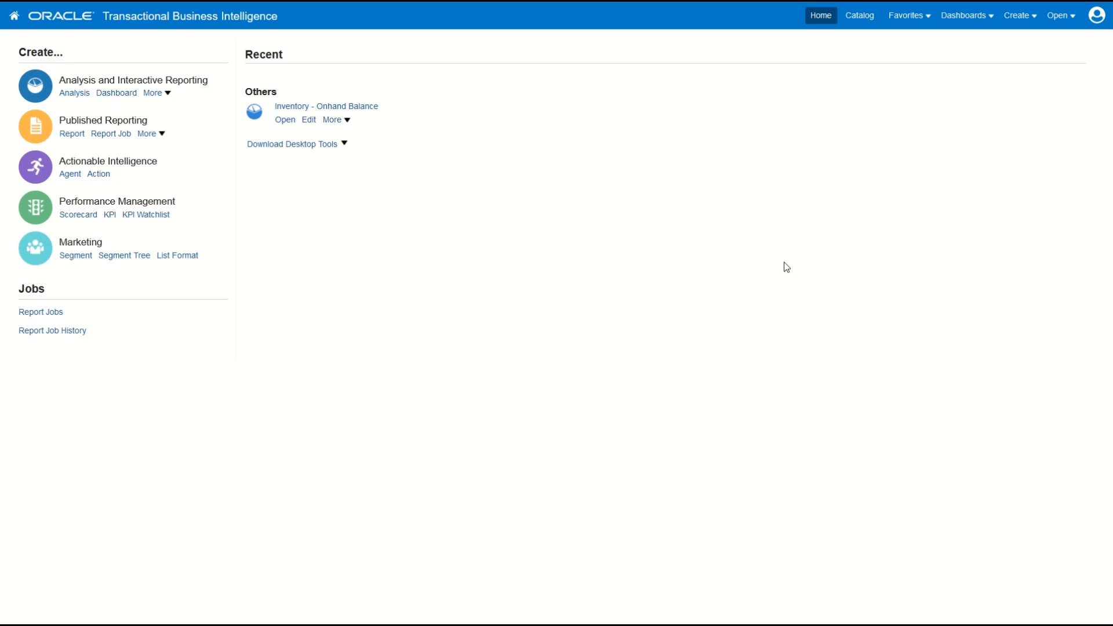
pyautogui.click(1021, 22)
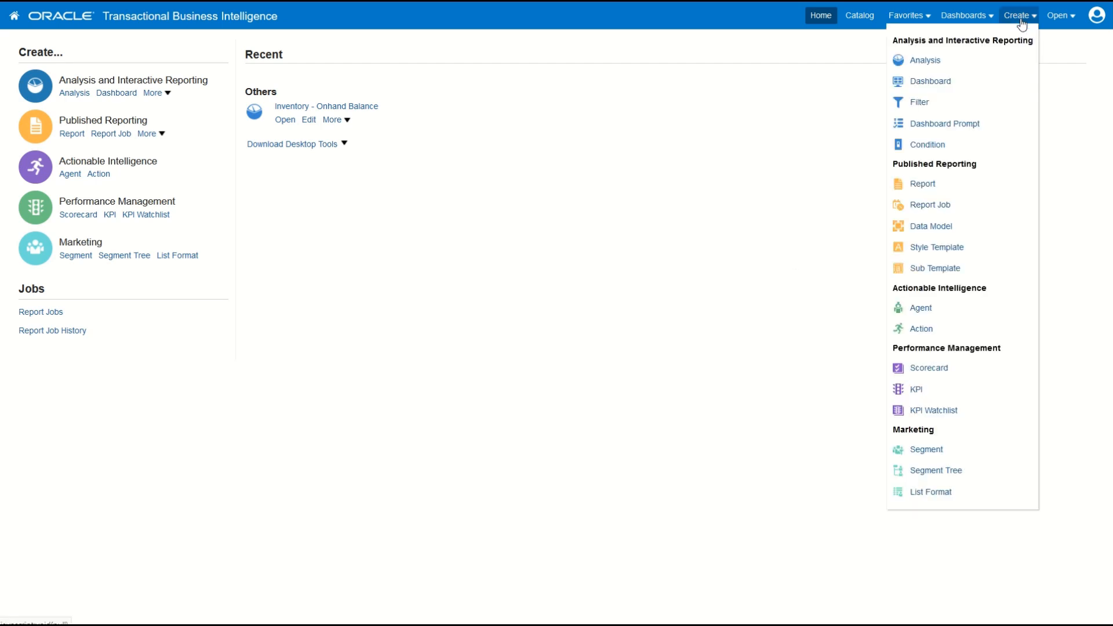
pyautogui.click(935, 61)
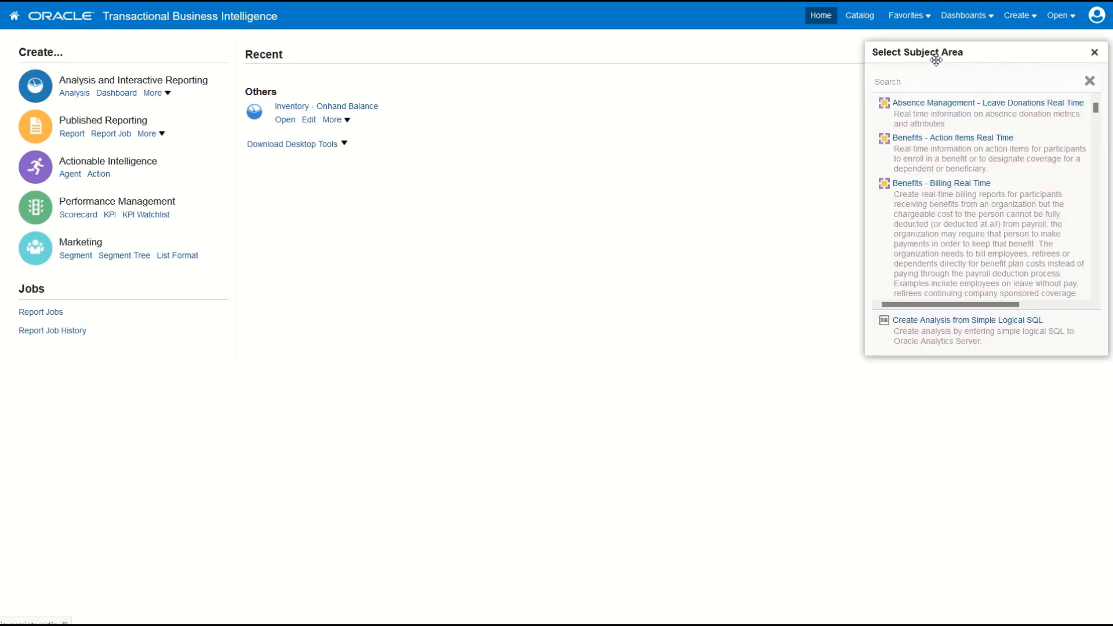
pyautogui.click(920, 82)
pyautogui.write('workstat')
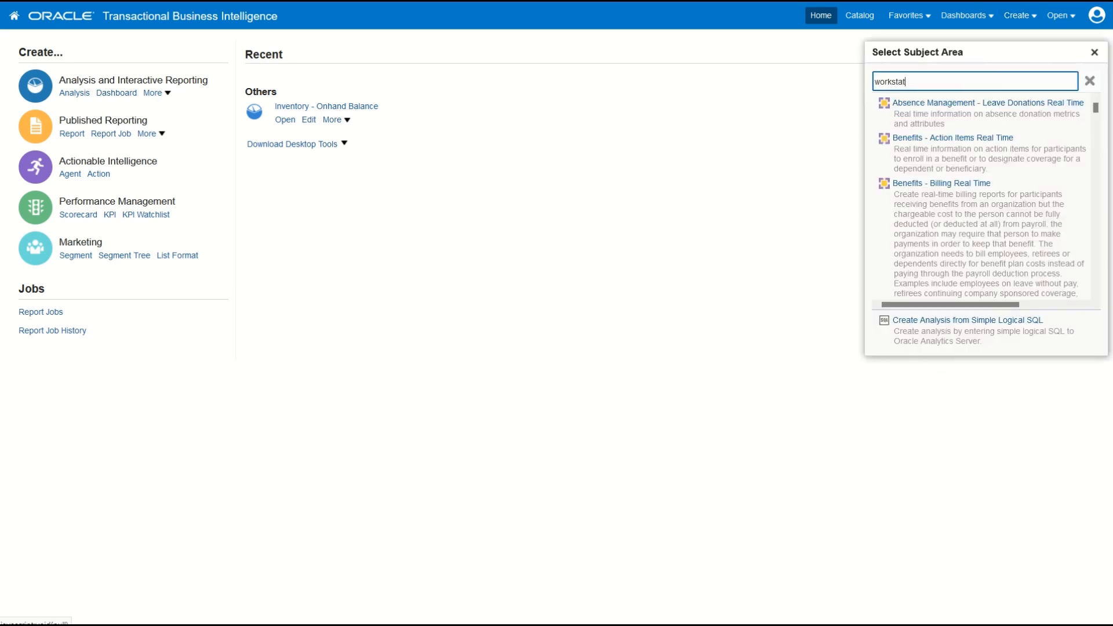
pyautogui.write('ion')
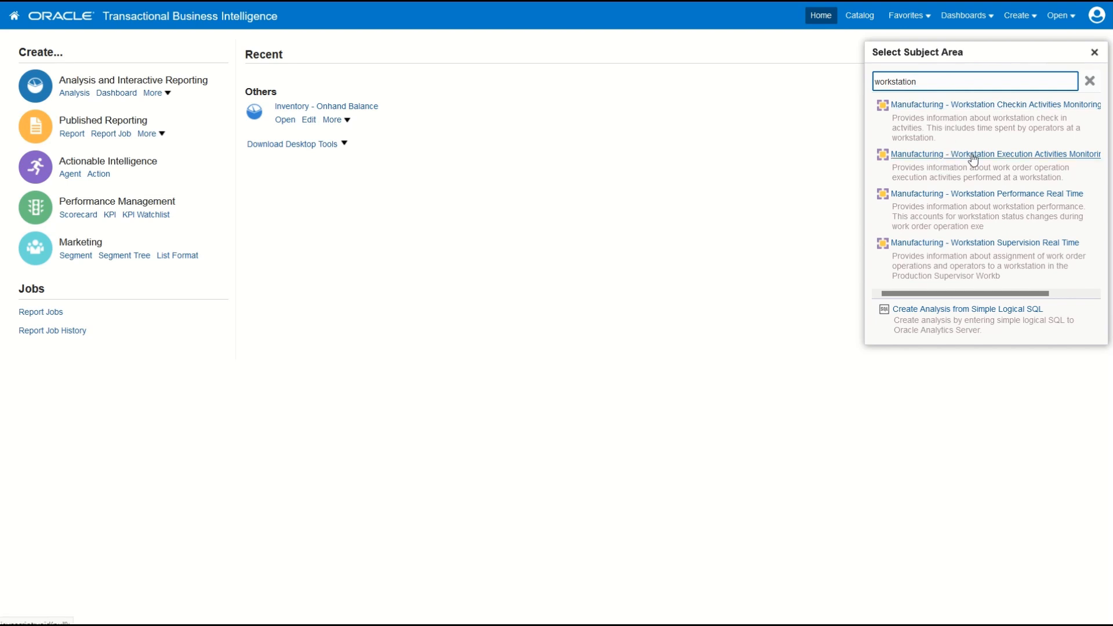
pyautogui.click(1090, 158)
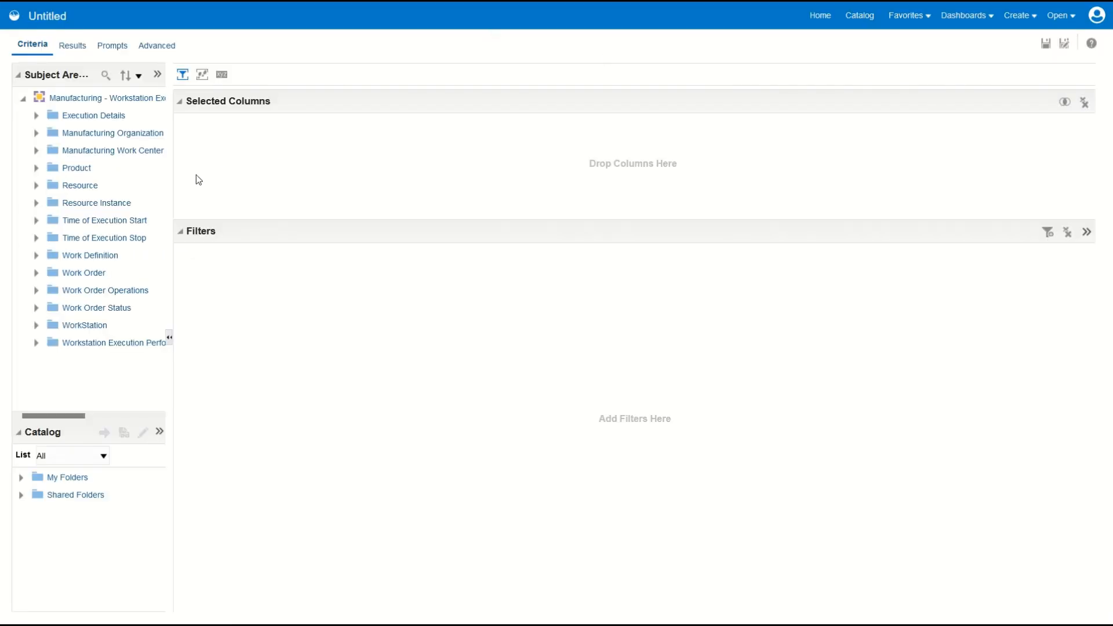
# Step: Widen the subject area pane and sort its folders in saved order
pyautogui.moveTo(170, 179); pyautogui.dragTo(316, 199)
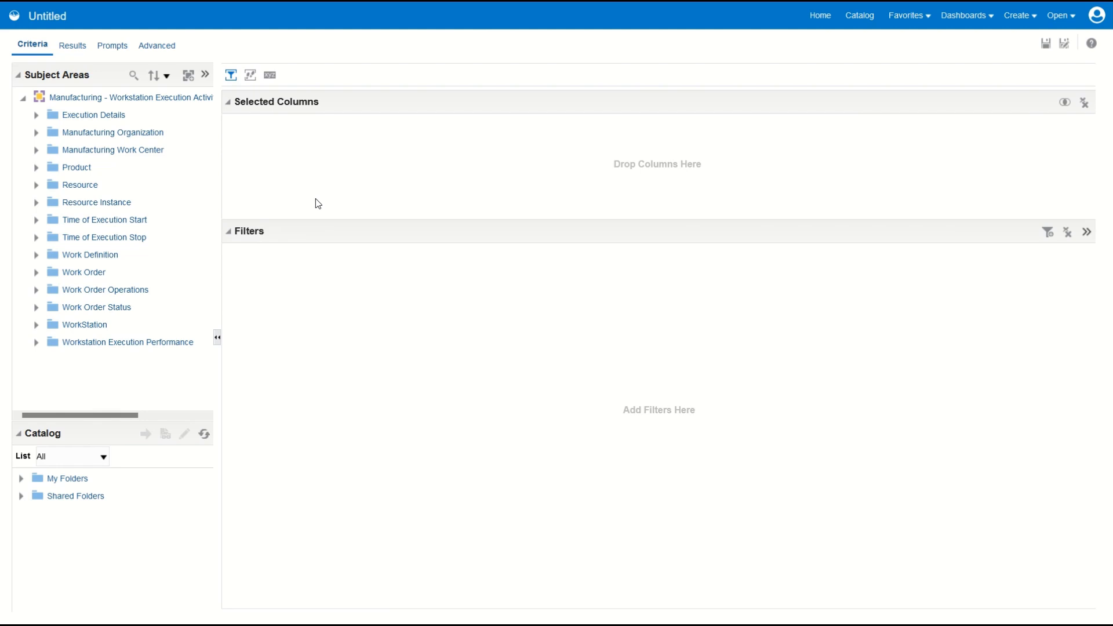
pyautogui.click(167, 77)
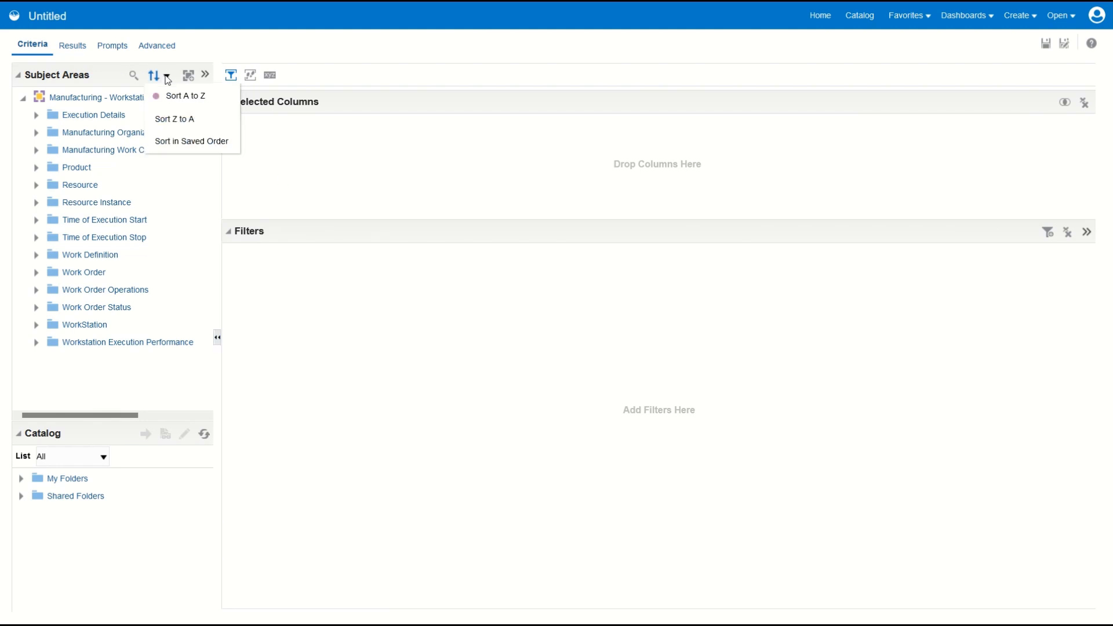
pyautogui.click(168, 139)
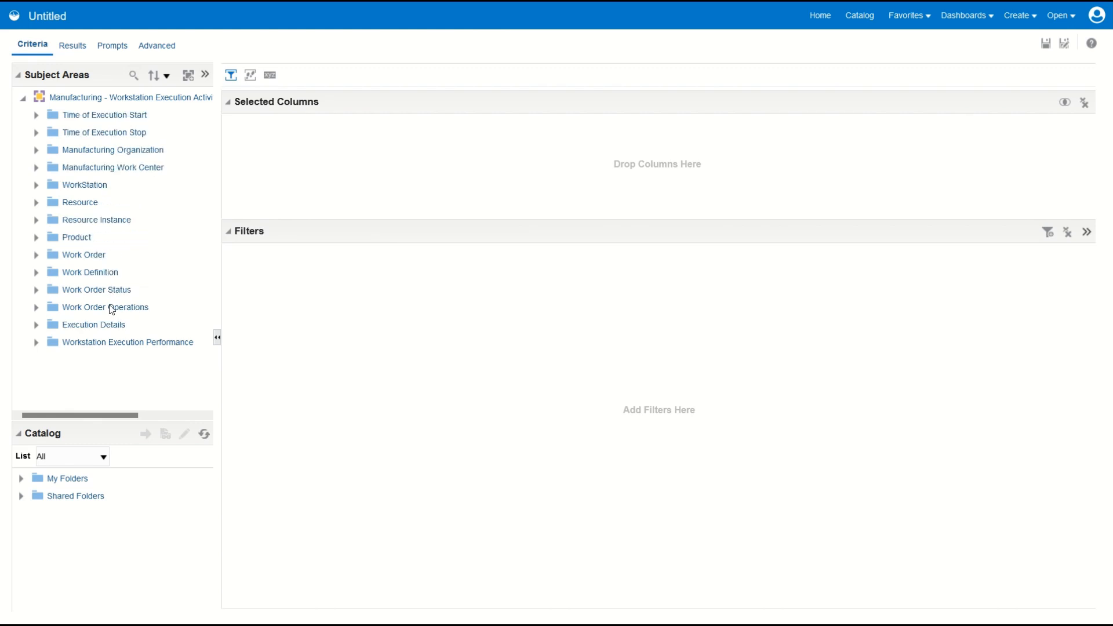
# Step: Add the columns Inventory Organization Code, Work Center and Workstation Name to the execution analysis
pyautogui.click(35, 151)
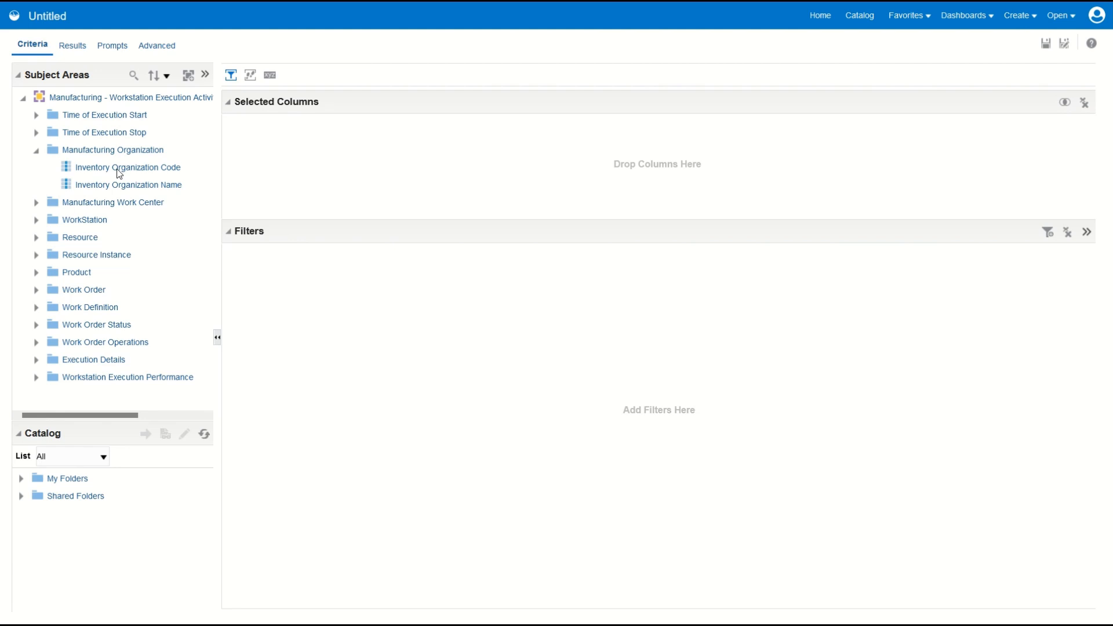
pyautogui.doubleClick(119, 168)
pyautogui.click(36, 150)
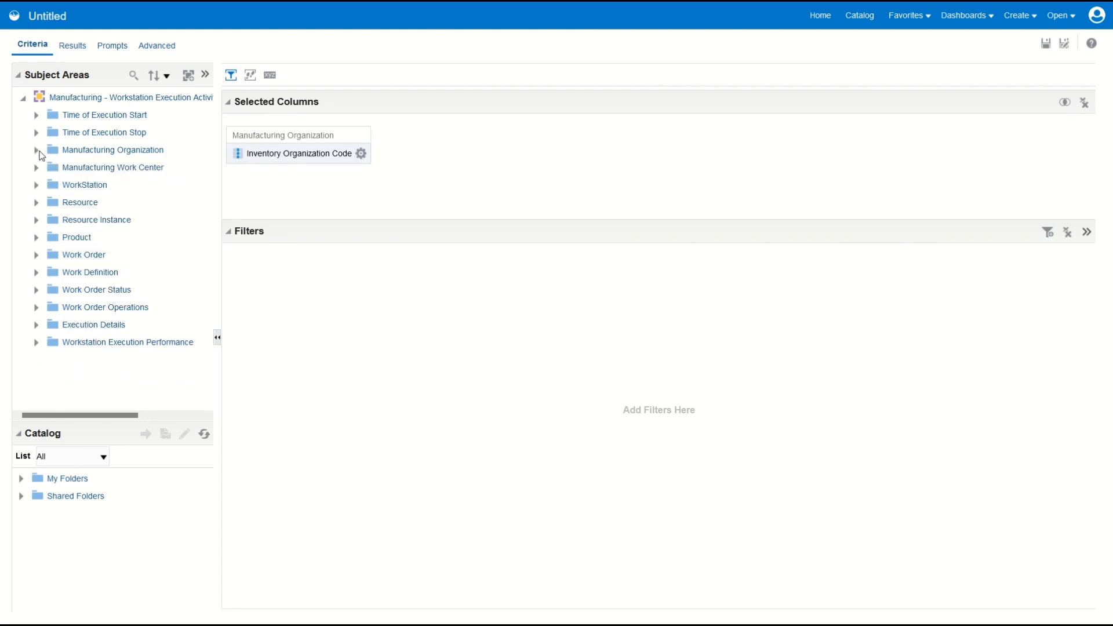
pyautogui.click(36, 168)
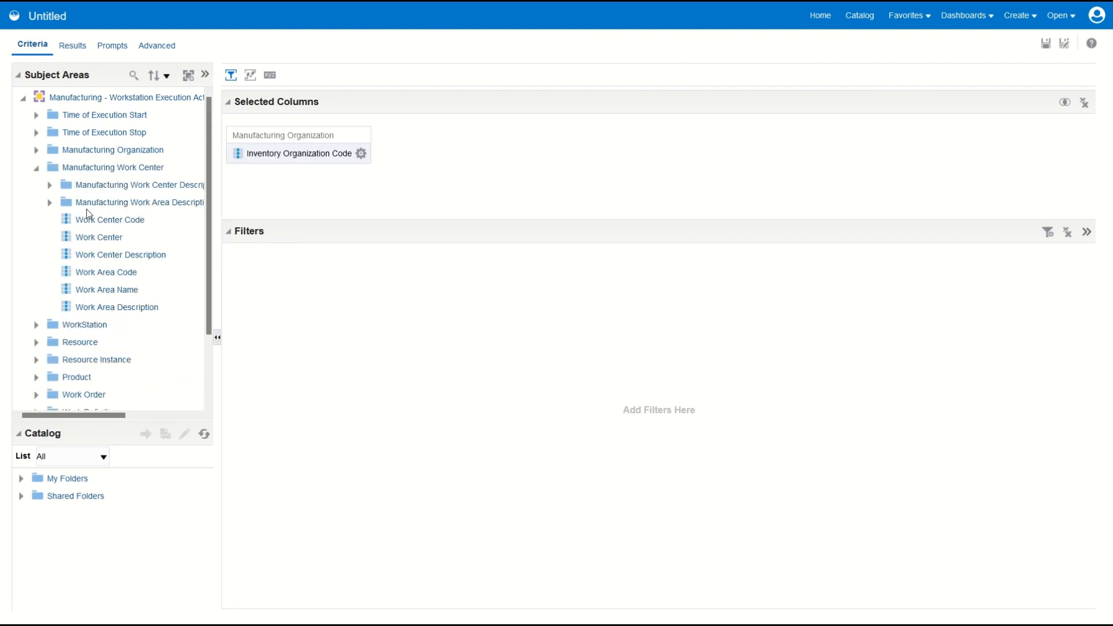
pyautogui.doubleClick(96, 239)
pyautogui.click(36, 168)
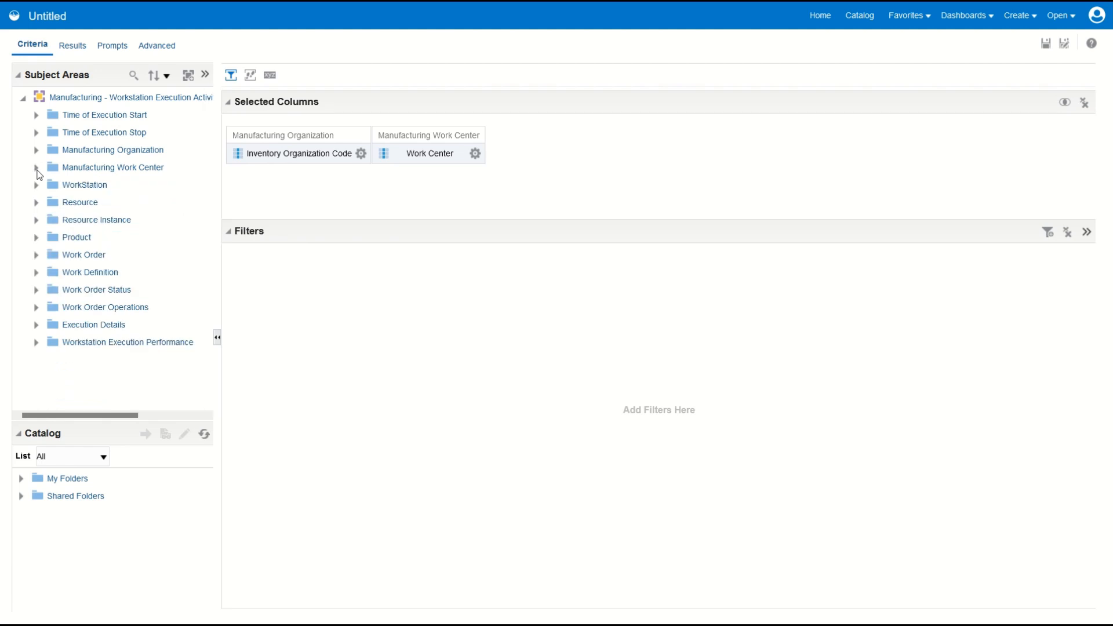
pyautogui.click(36, 185)
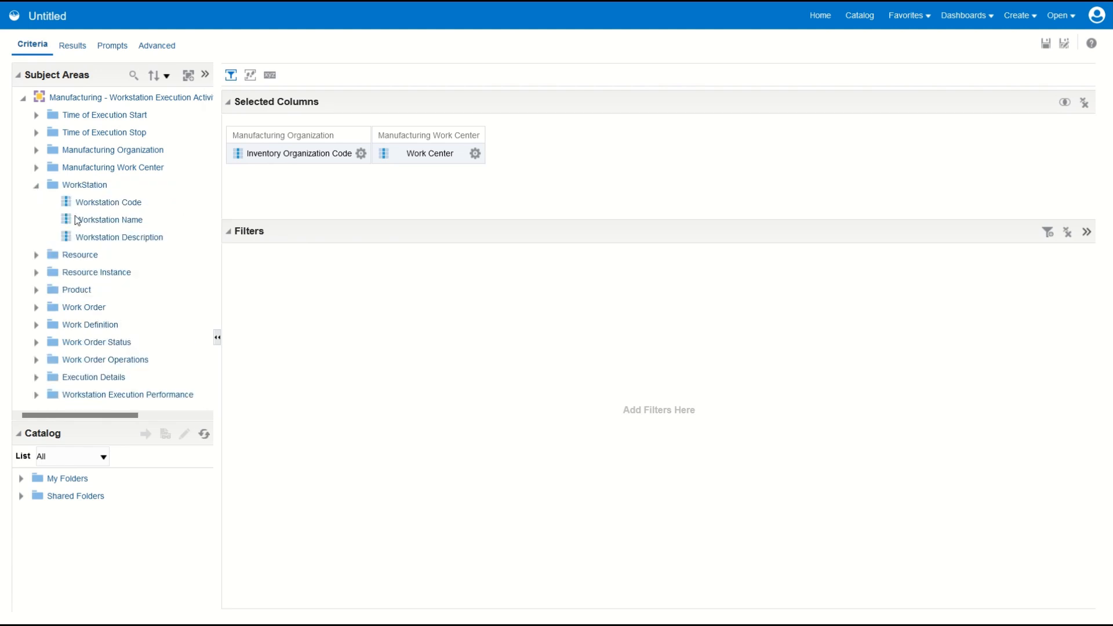
pyautogui.doubleClick(84, 219)
pyautogui.click(36, 185)
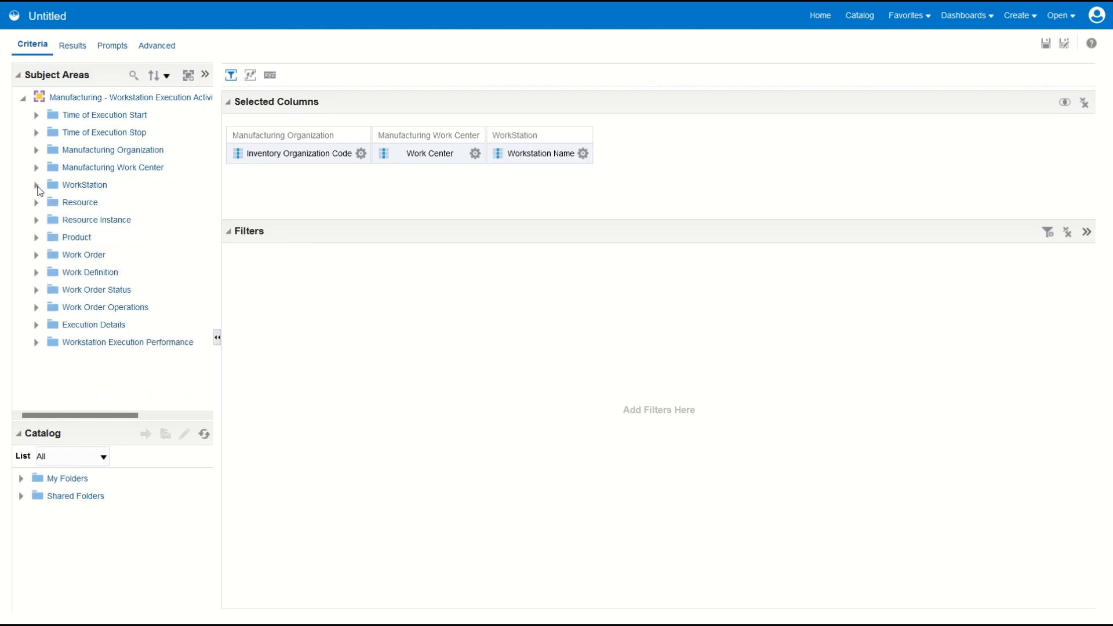
# Step: Add the Work Order column from the Work Order folder and the Operation column from Work Order Operations to the analysis
pyautogui.click(36, 255)
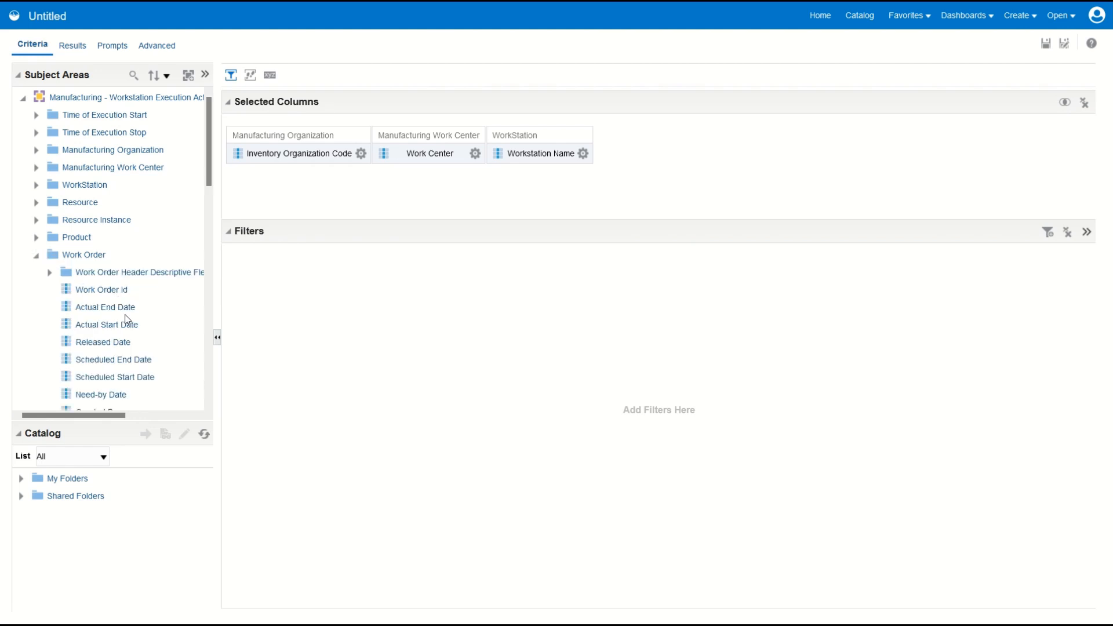
pyautogui.scroll(-3, 128, 319)
pyautogui.doubleClick(102, 328)
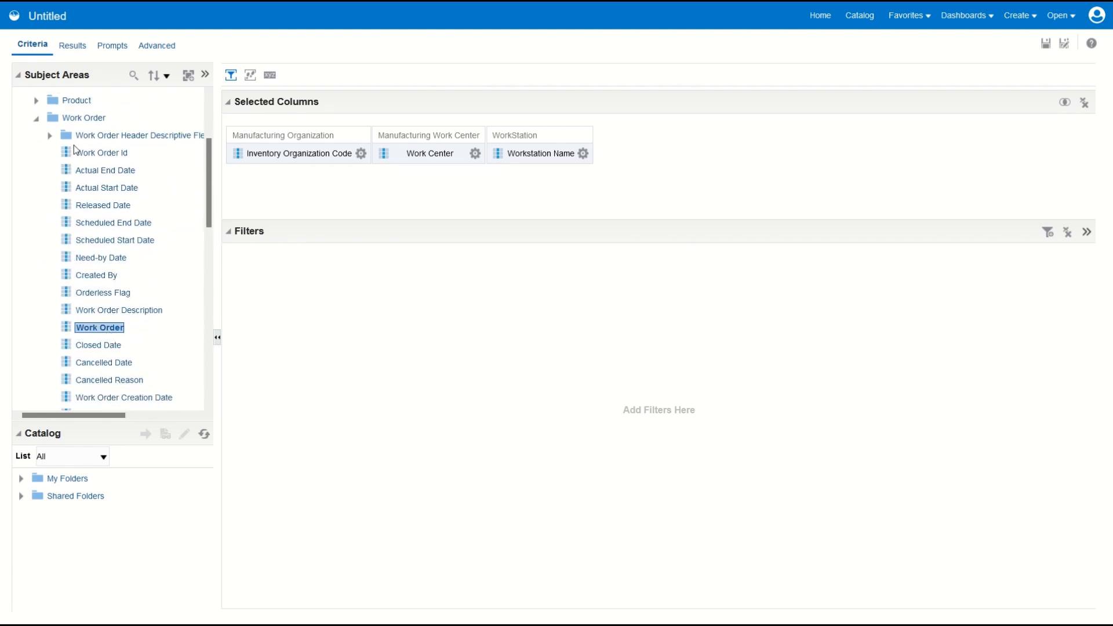
pyautogui.click(34, 120)
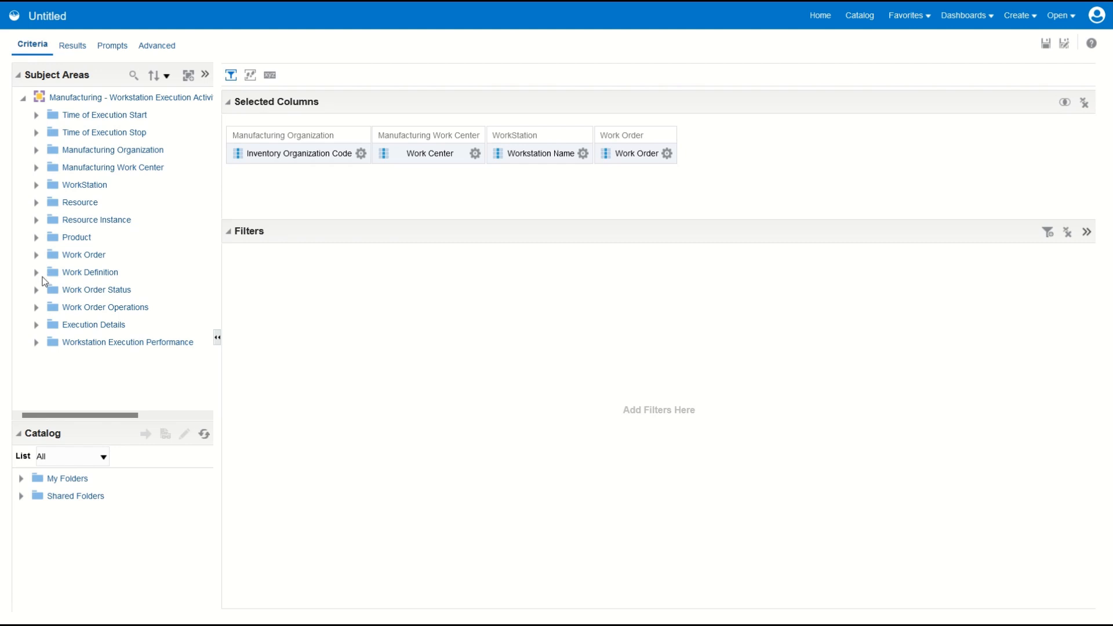
pyautogui.click(36, 308)
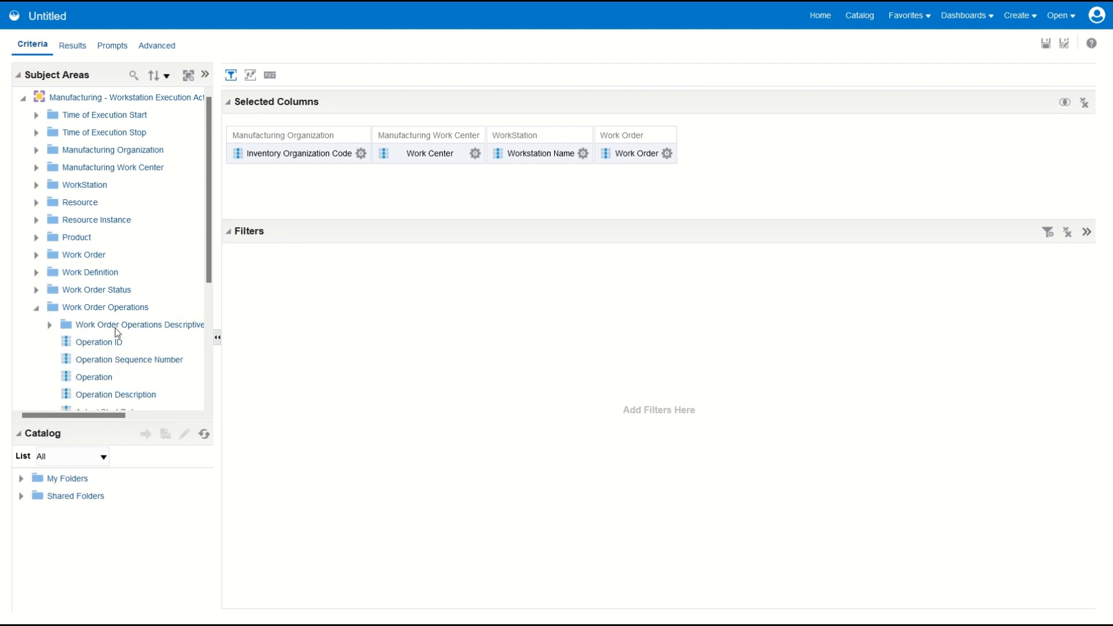
pyautogui.scroll(-1, 118, 332)
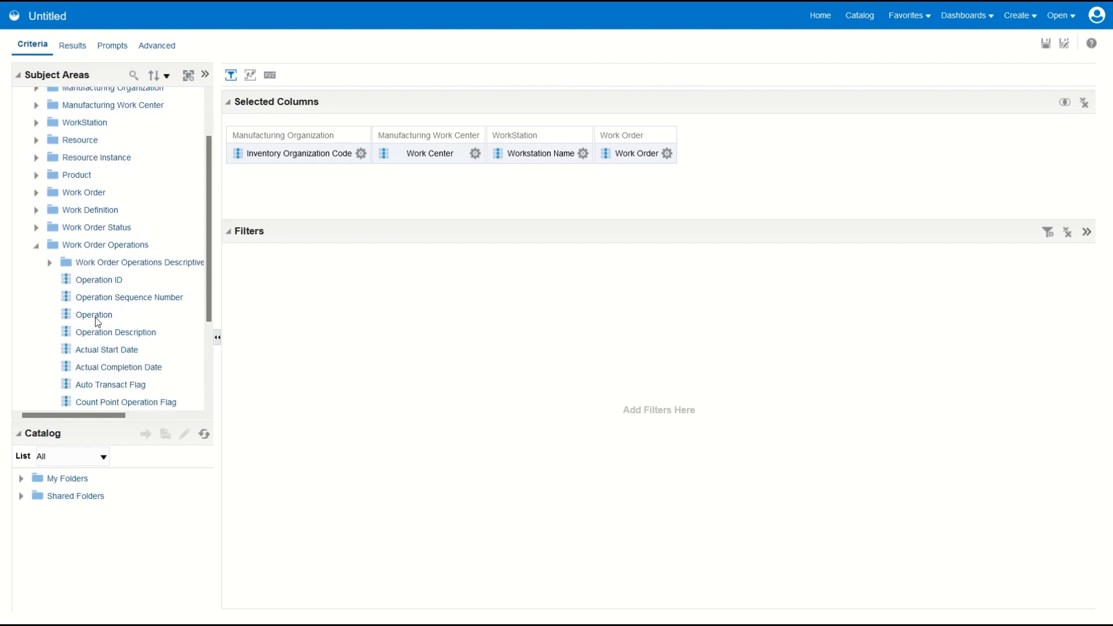
pyautogui.click(95, 316)
pyautogui.doubleClick(95, 317)
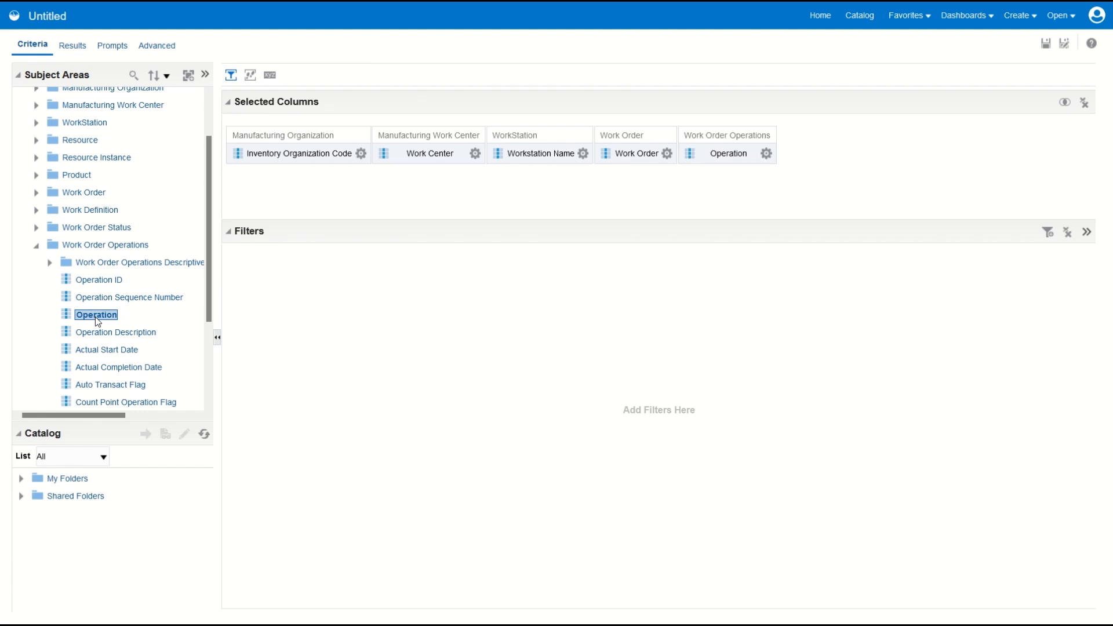
pyautogui.click(35, 245)
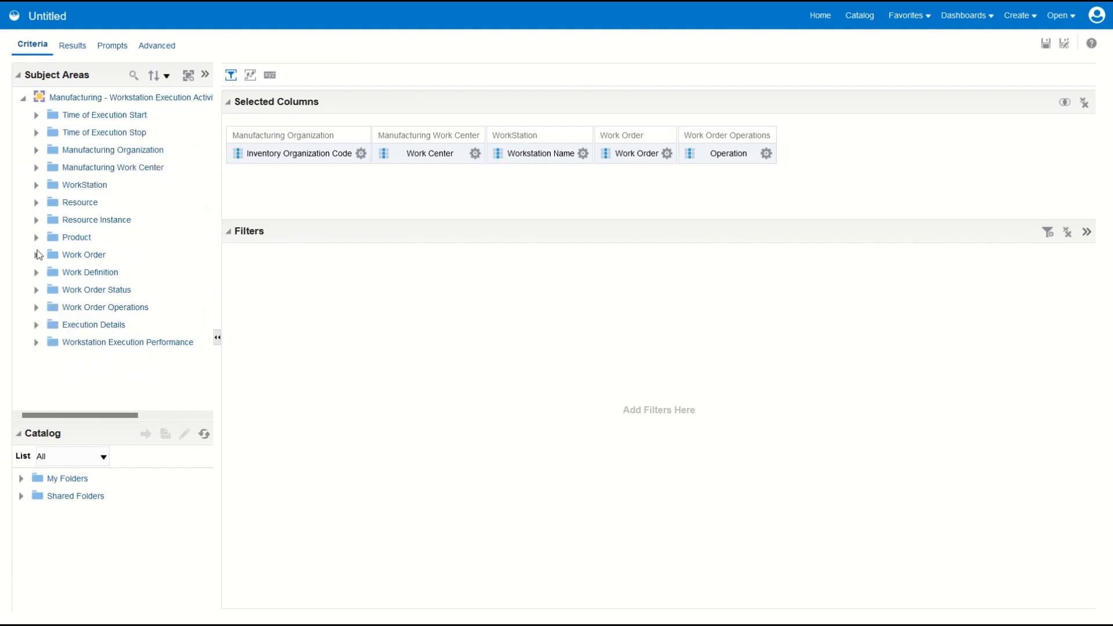
# Step: Add the Execution Details columns Execution Start Datetime and Execution Stopped Datetime to the analysis
pyautogui.click(36, 325)
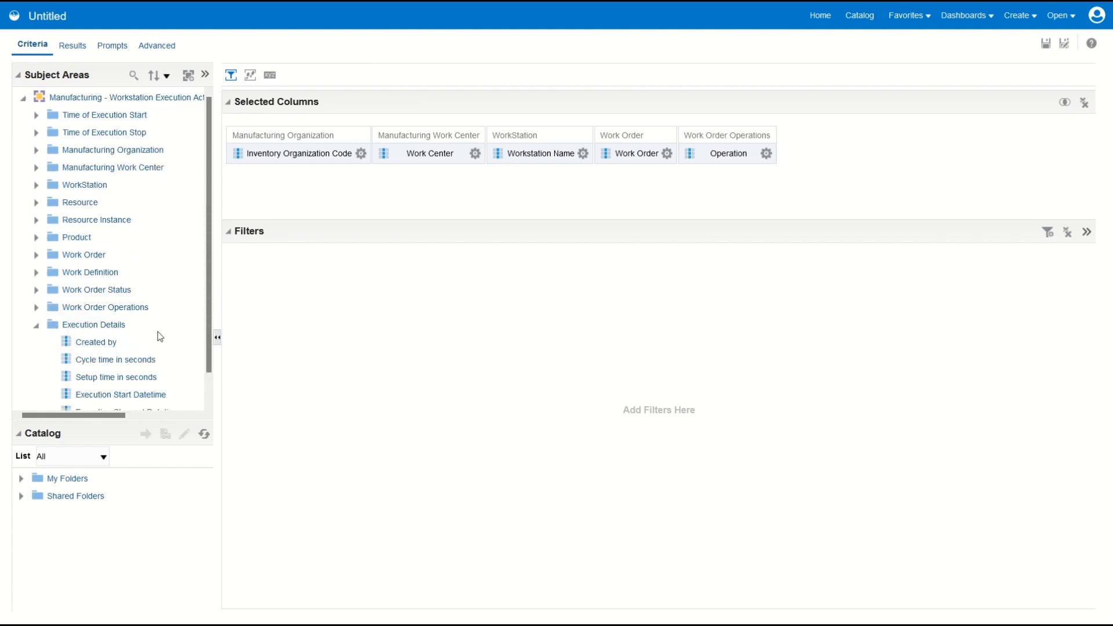
pyautogui.scroll(-1, 160, 336)
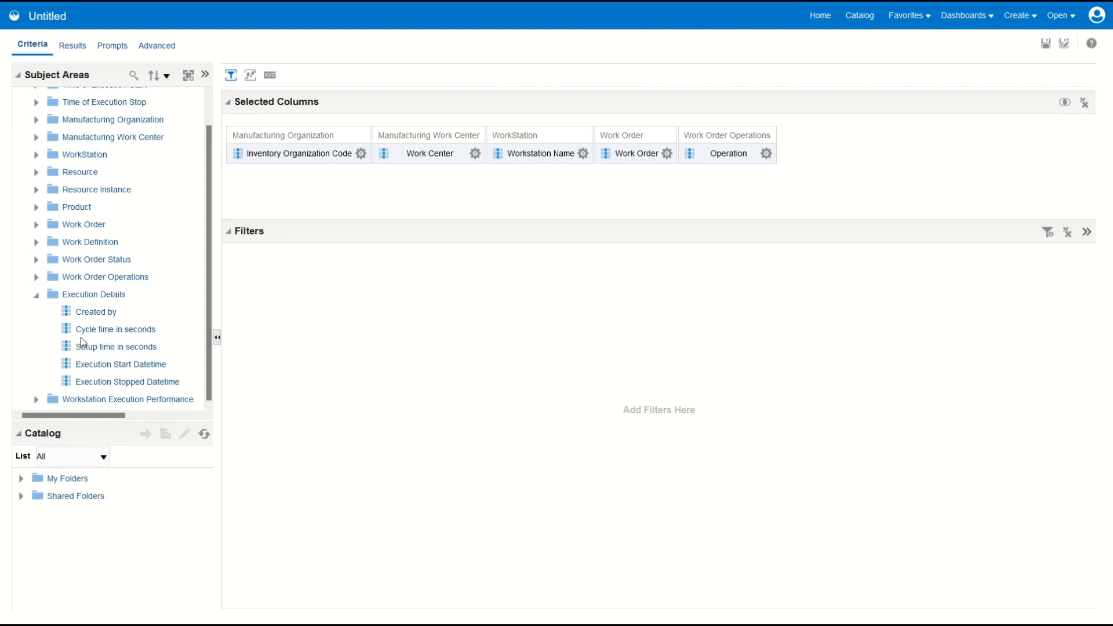
pyautogui.doubleClick(112, 365)
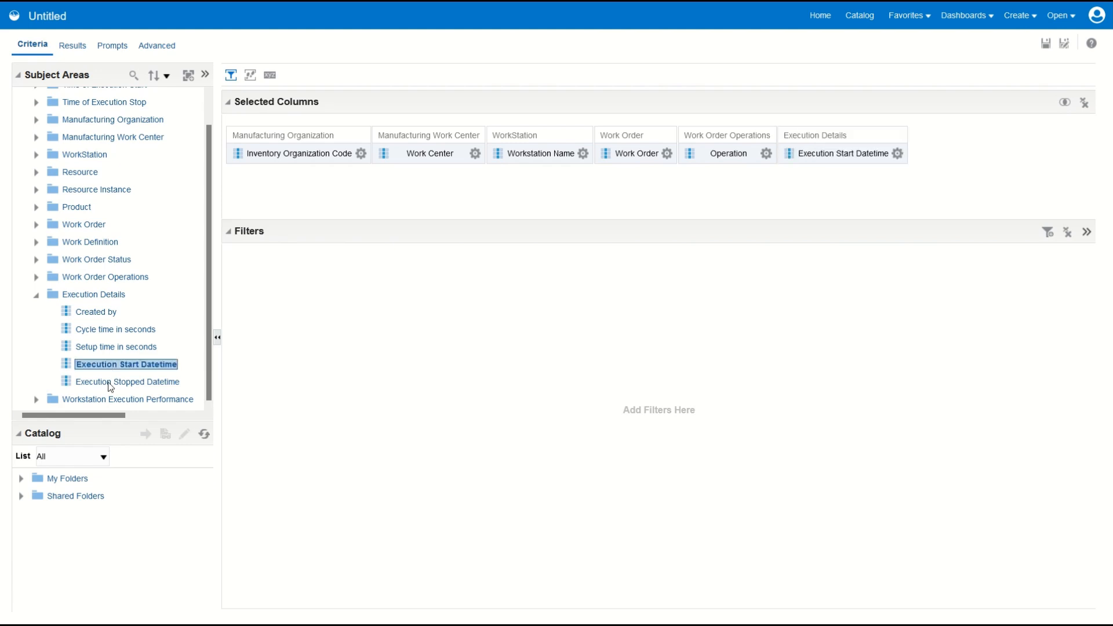
pyautogui.doubleClick(111, 382)
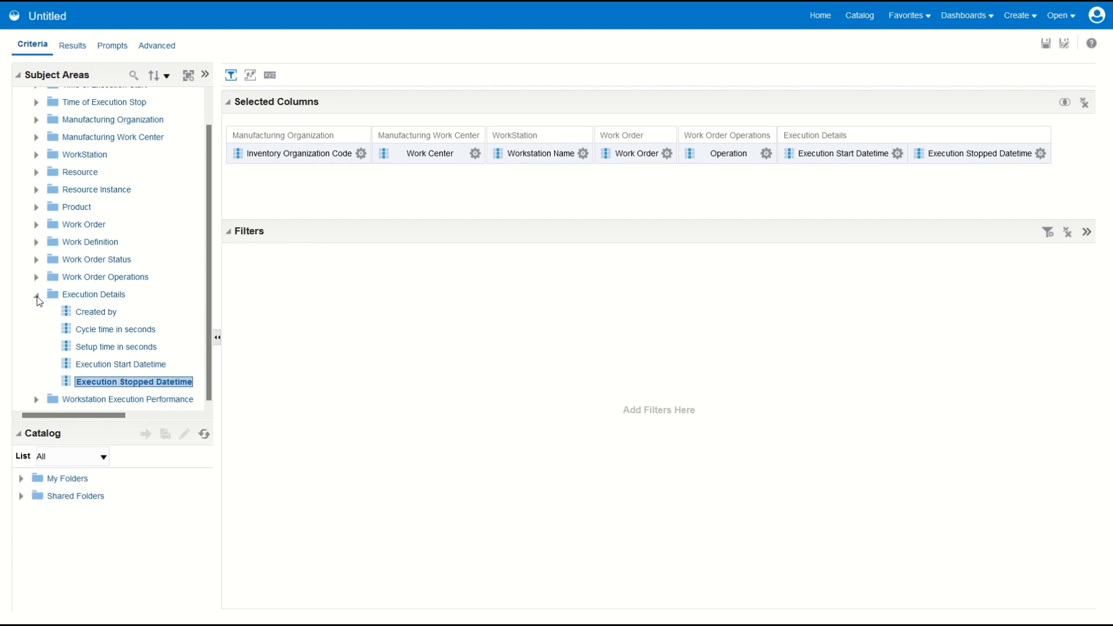
pyautogui.click(36, 296)
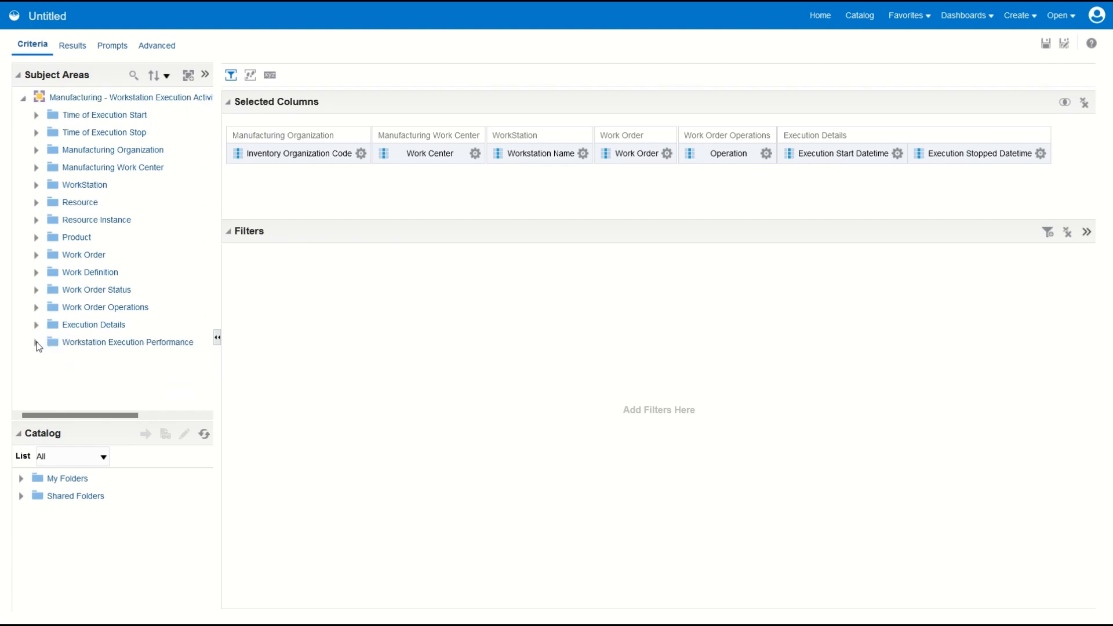
# Step: Add the Execution Duration (Seconds) measure from Workstation Execution Performance to the analysis
pyautogui.click(36, 342)
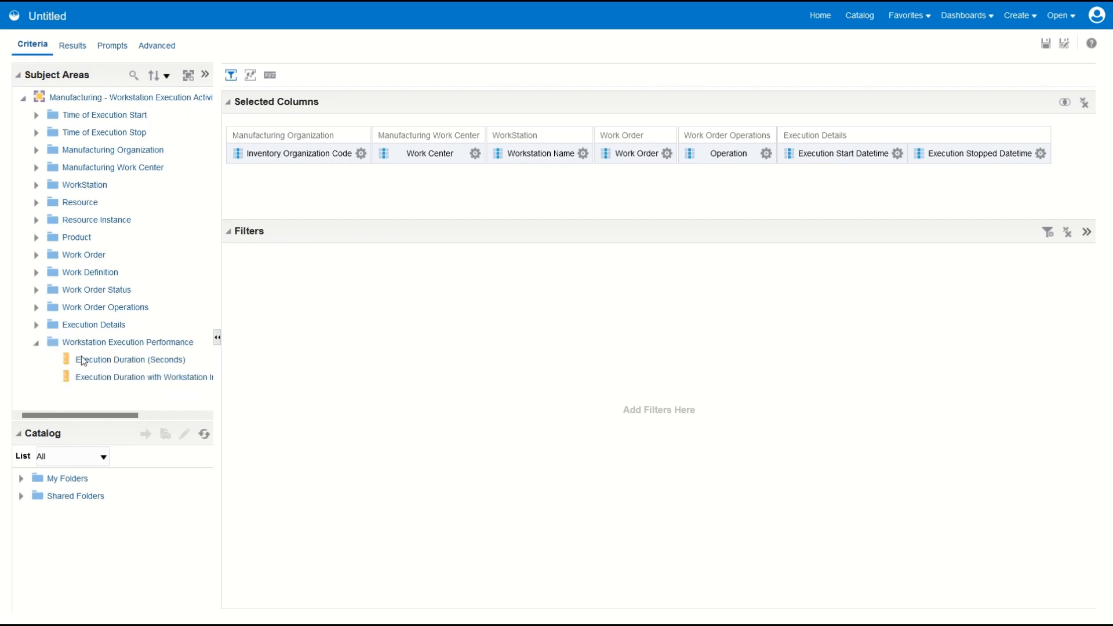
pyautogui.click(139, 362)
pyautogui.doubleClick(141, 364)
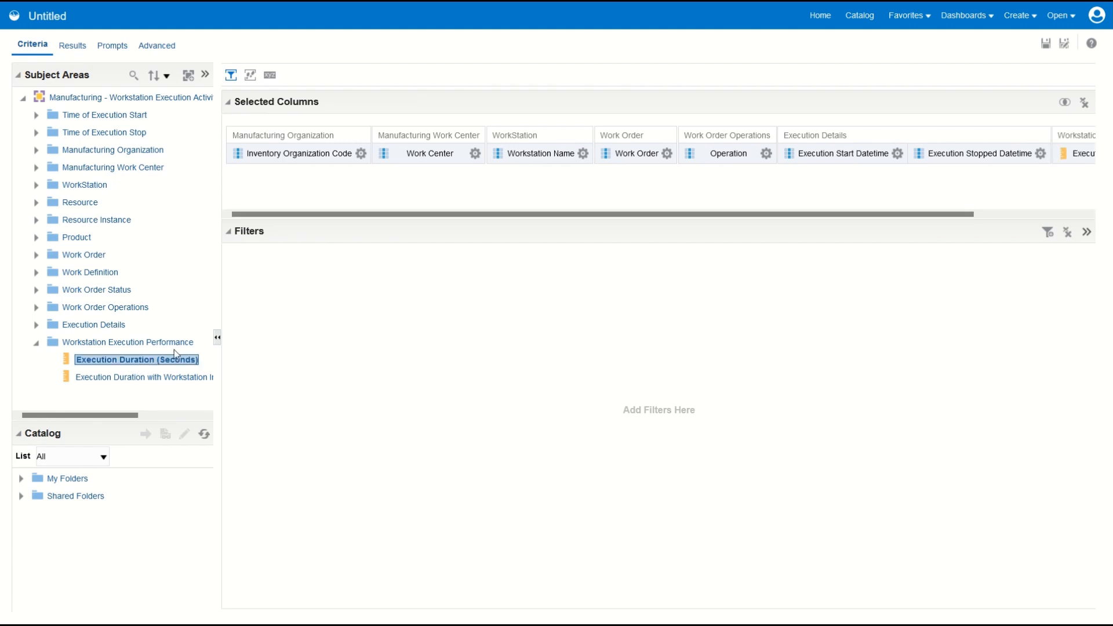
# Step: Filter the execution analysis so that Inventory Organization Code is equal to / is in M1
pyautogui.click(360, 153)
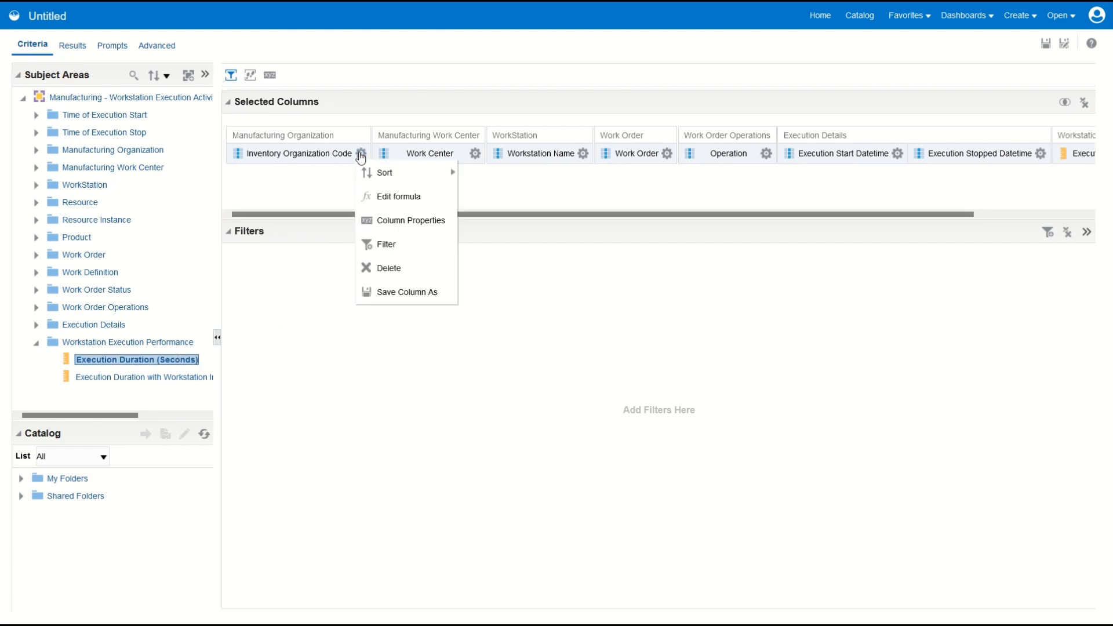
pyautogui.click(386, 245)
pyautogui.write('M1')
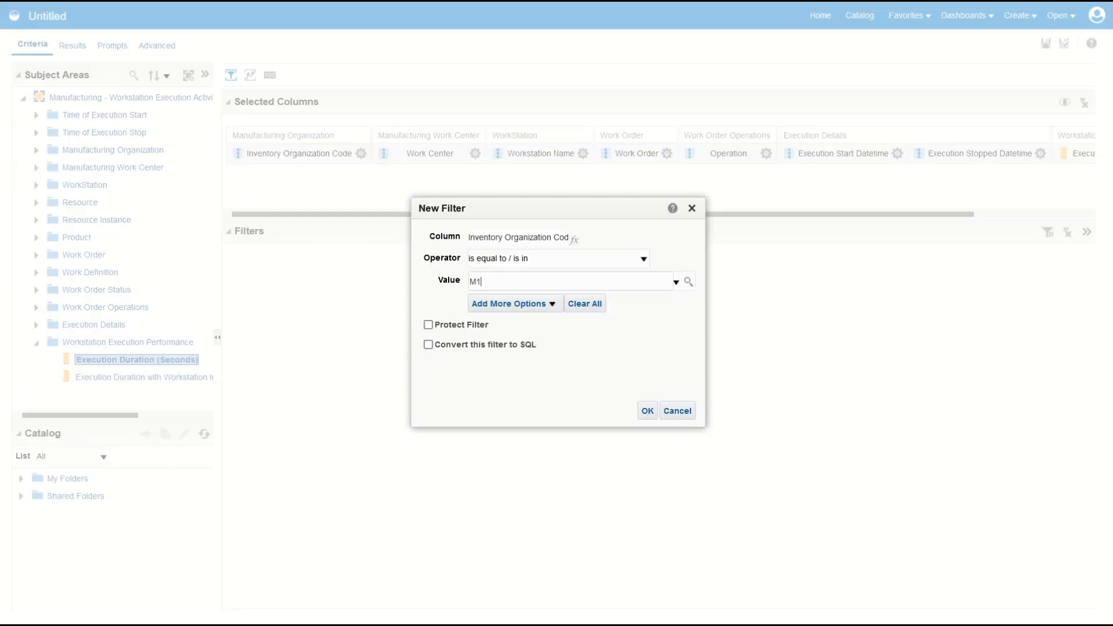
pyautogui.click(648, 411)
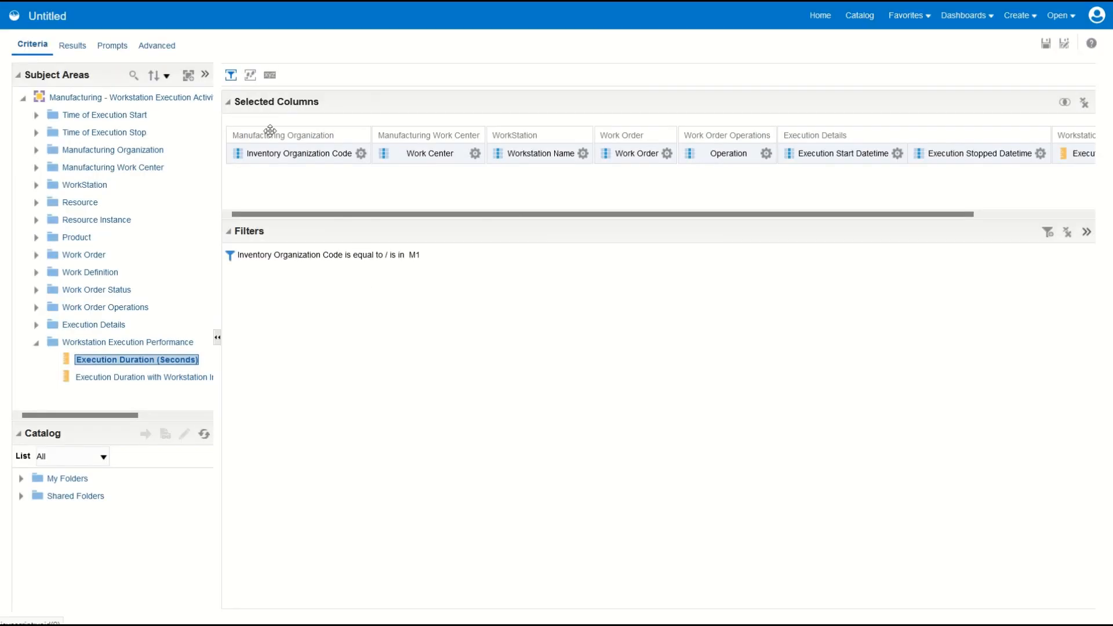
# Step: Display the execution analysis results and set the table's data viewing to Content paging
pyautogui.click(71, 46)
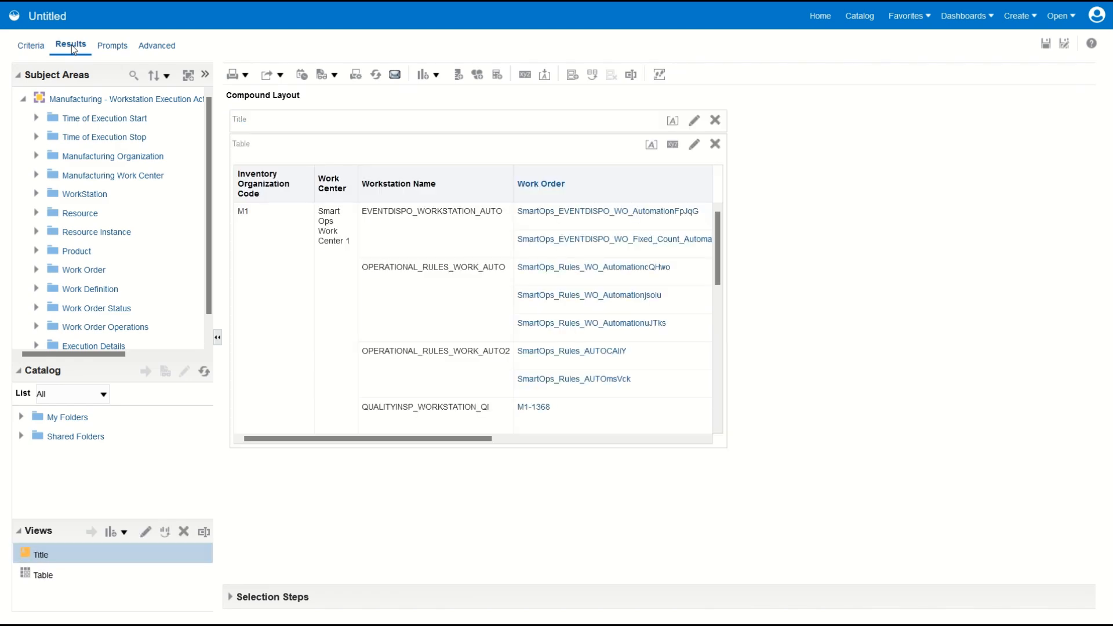
pyautogui.click(672, 144)
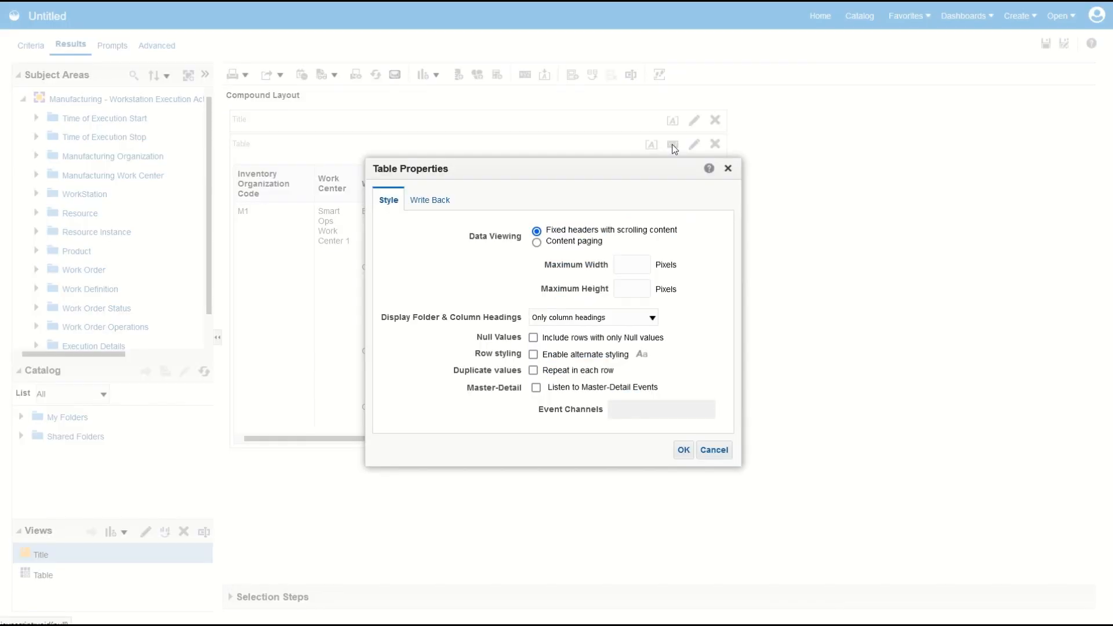
pyautogui.click(587, 241)
pyautogui.click(682, 449)
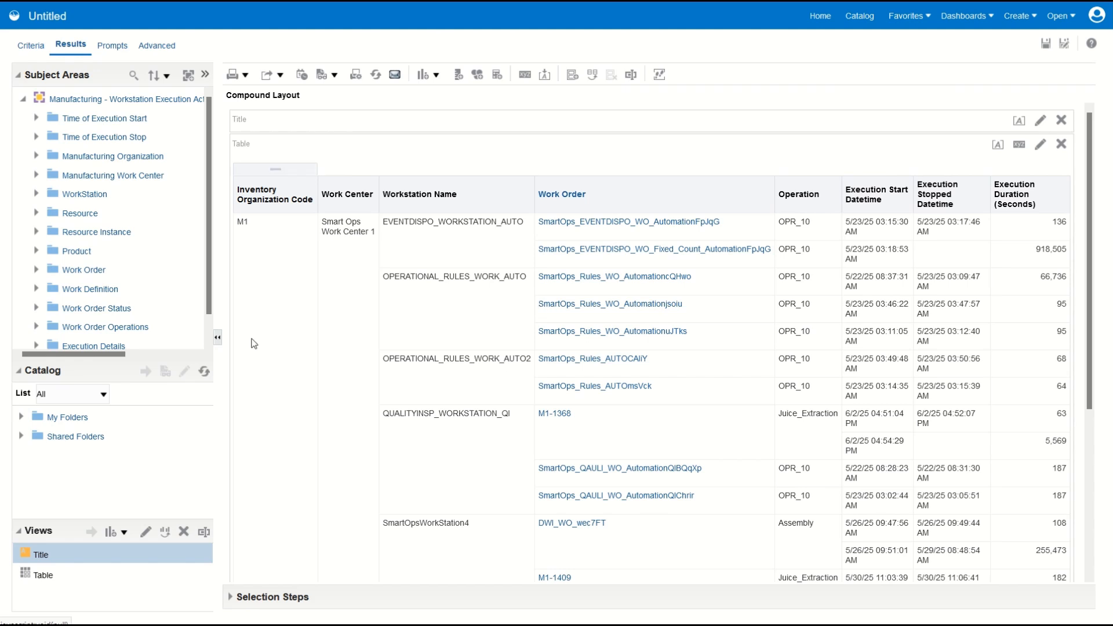
# Step: Add the Execution Duration with Workstation In Use (Seconds) measure to the results table and review its rows
pyautogui.scroll(-1, 197, 337)
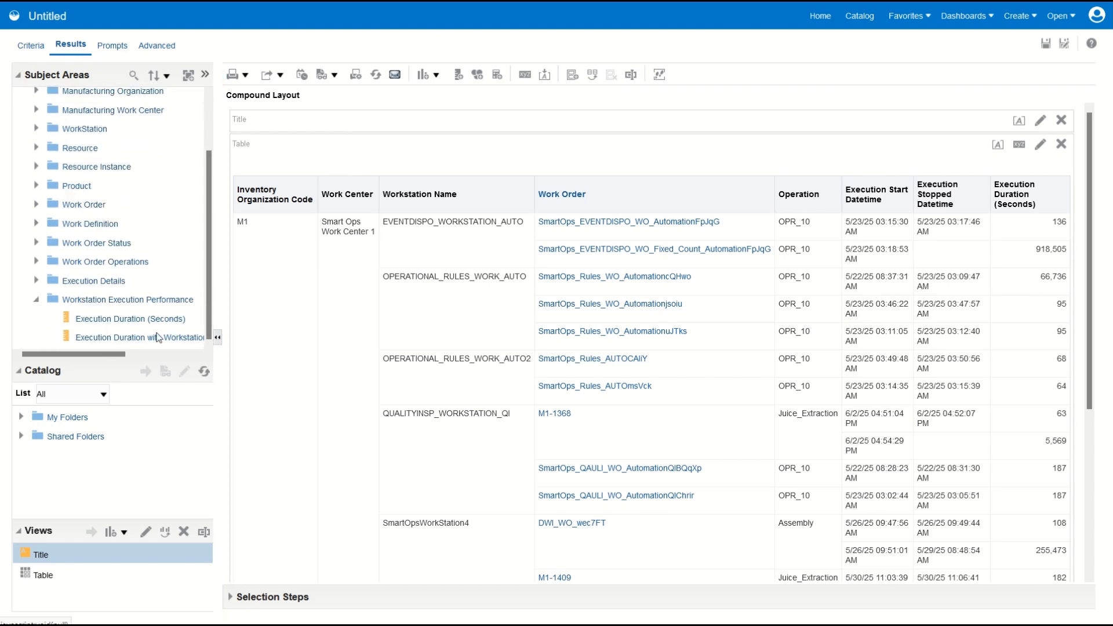
pyautogui.moveTo(107, 353); pyautogui.dragTo(167, 360)
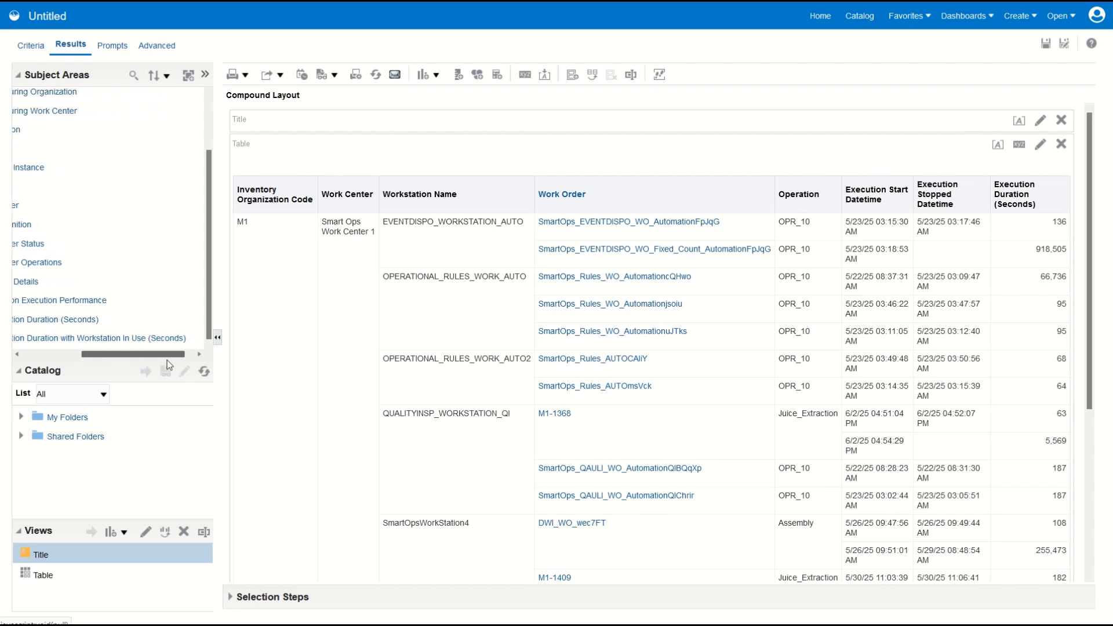
pyautogui.doubleClick(132, 339)
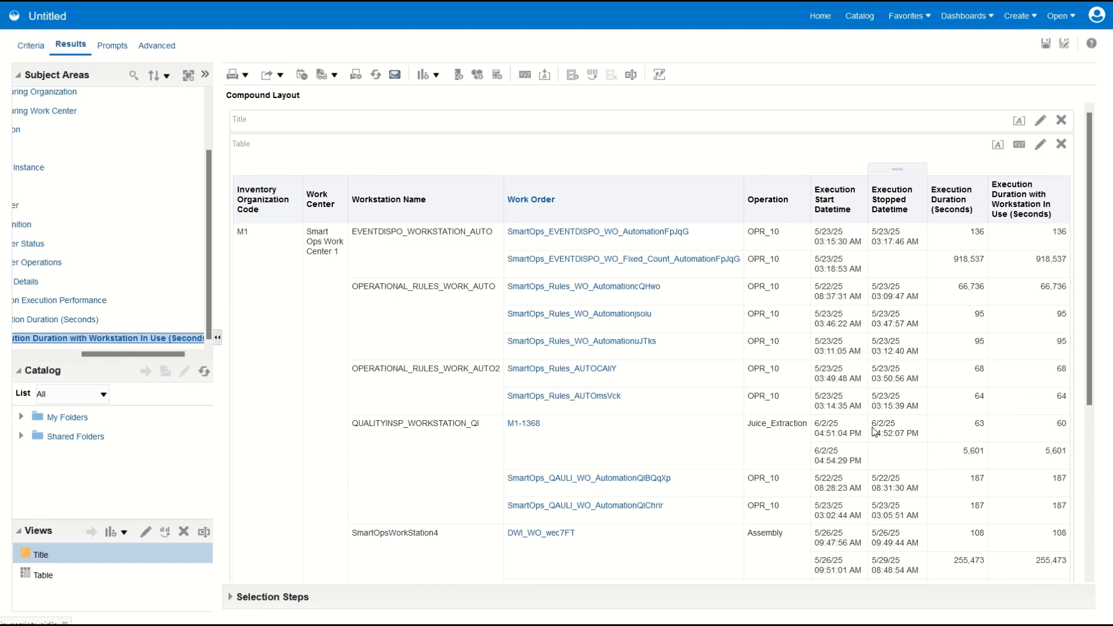
pyautogui.scroll(-3, 875, 432)
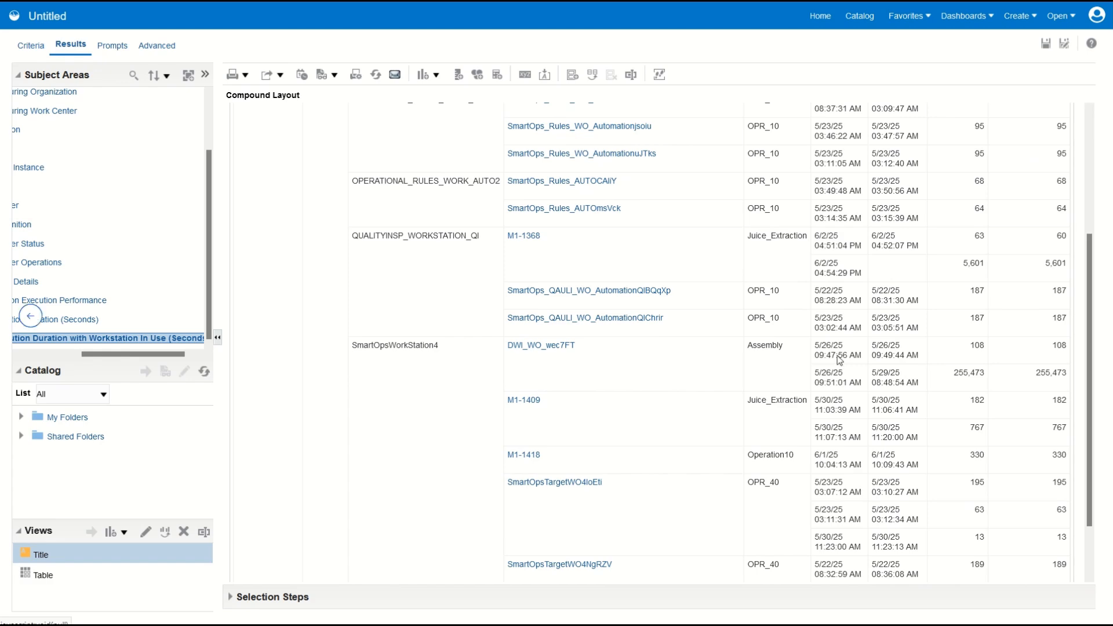